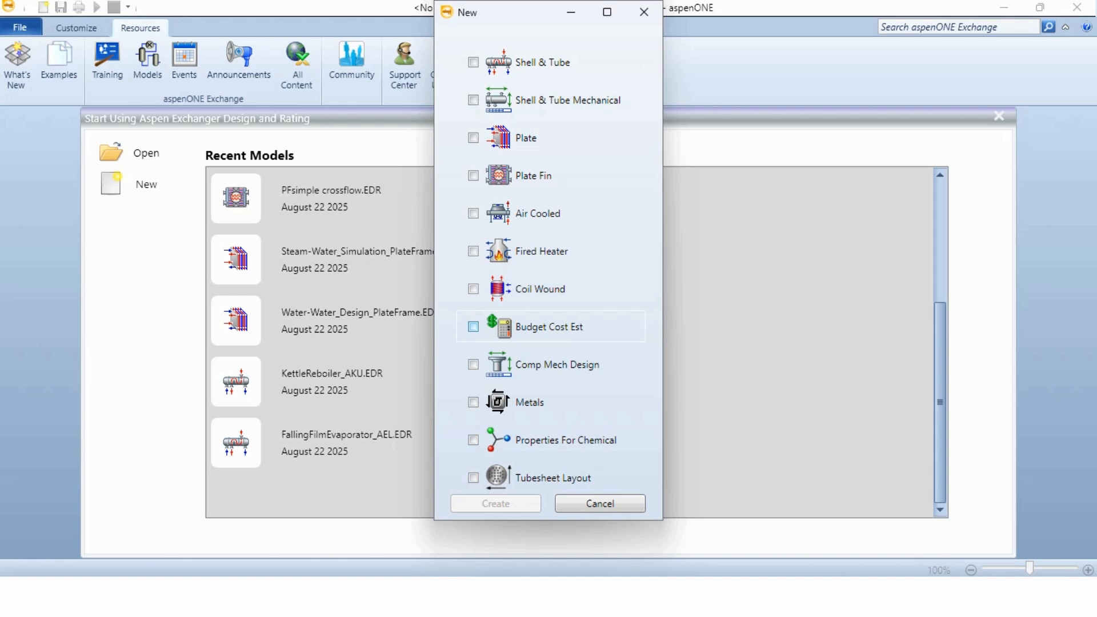
Create a new Budget Cost Est model and open the description headings in its problem definition
{"action": "left_click", "coordinate": [474, 327]}
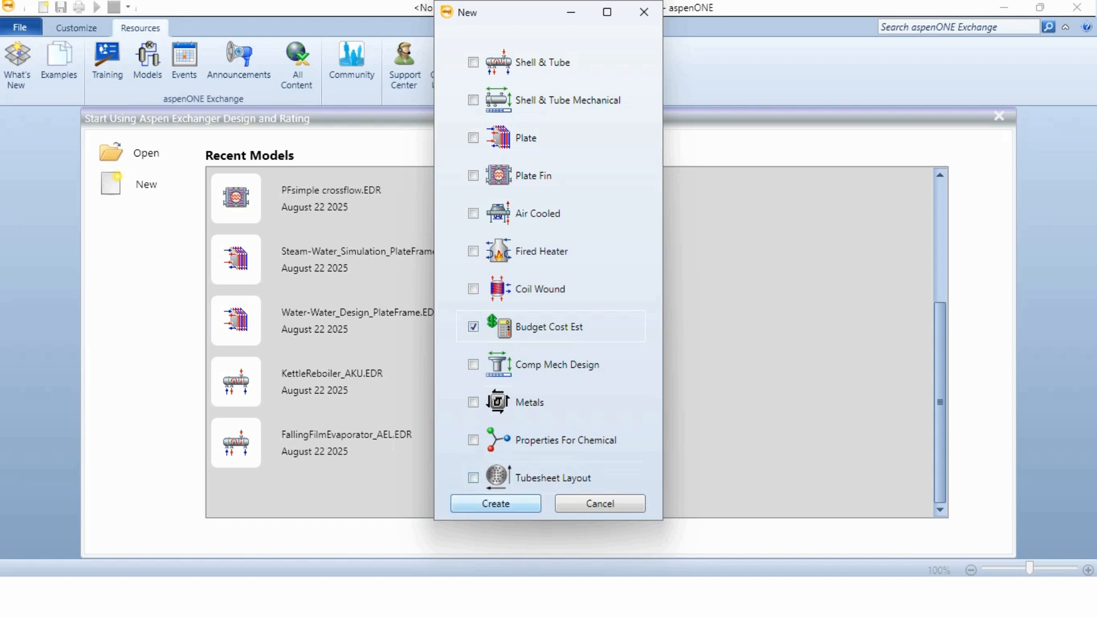
{"action": "left_click", "coordinate": [495, 503]}
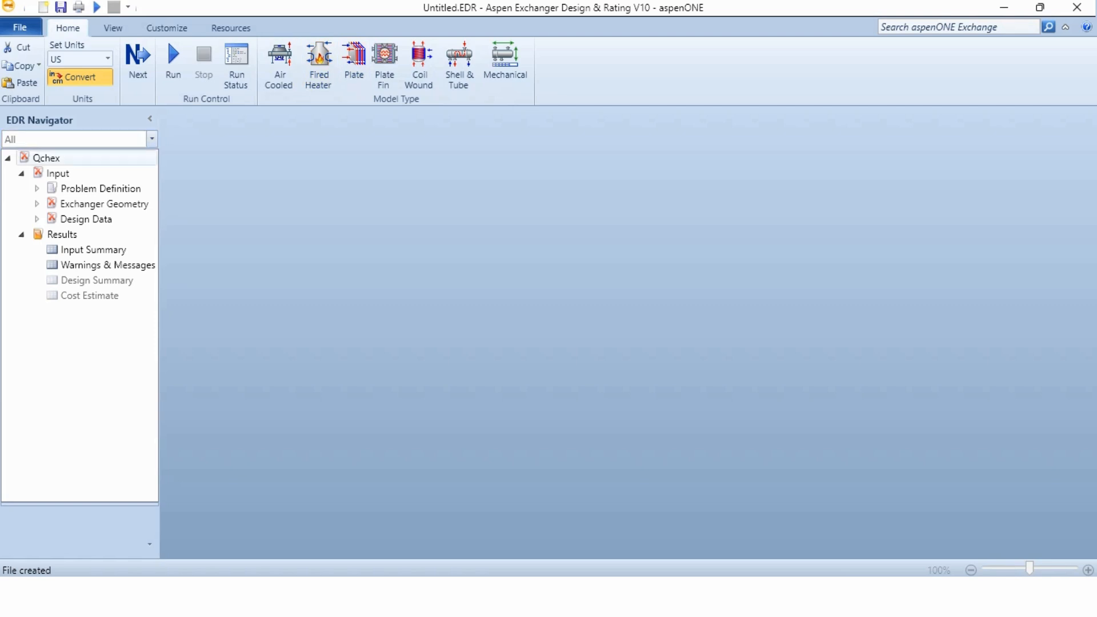
{"action": "left_click", "coordinate": [36, 188]}
{"action": "left_click", "coordinate": [104, 220]}
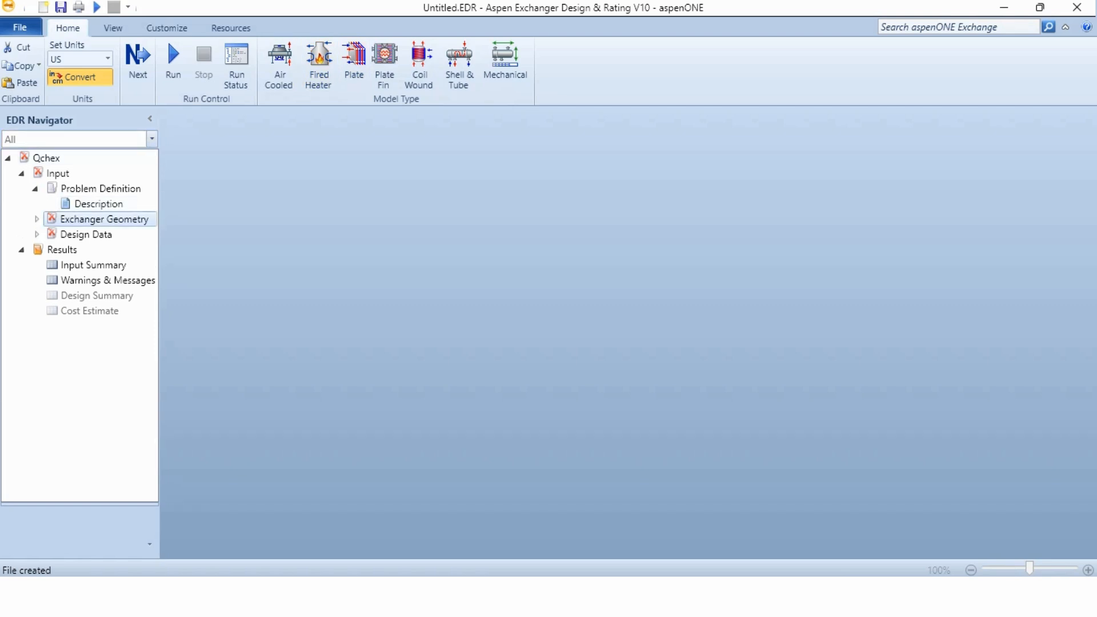
{"action": "left_click", "coordinate": [98, 204]}
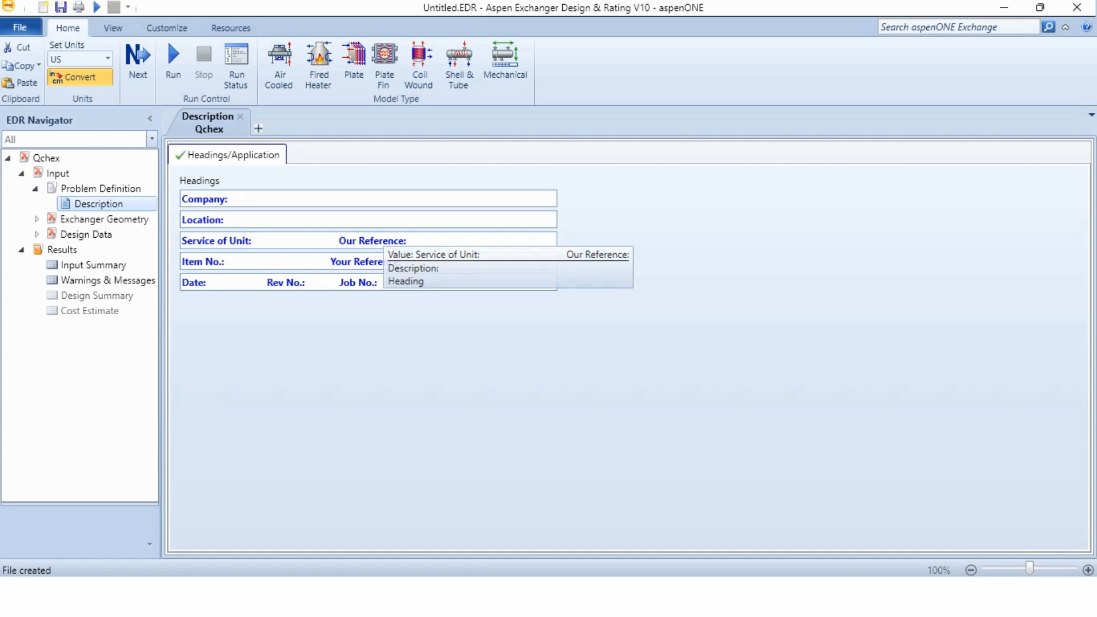
In the exchanger type geometry, set the front head to A - channel & removable cover and the shell to E - one pass shell
{"action": "left_click", "coordinate": [37, 219]}
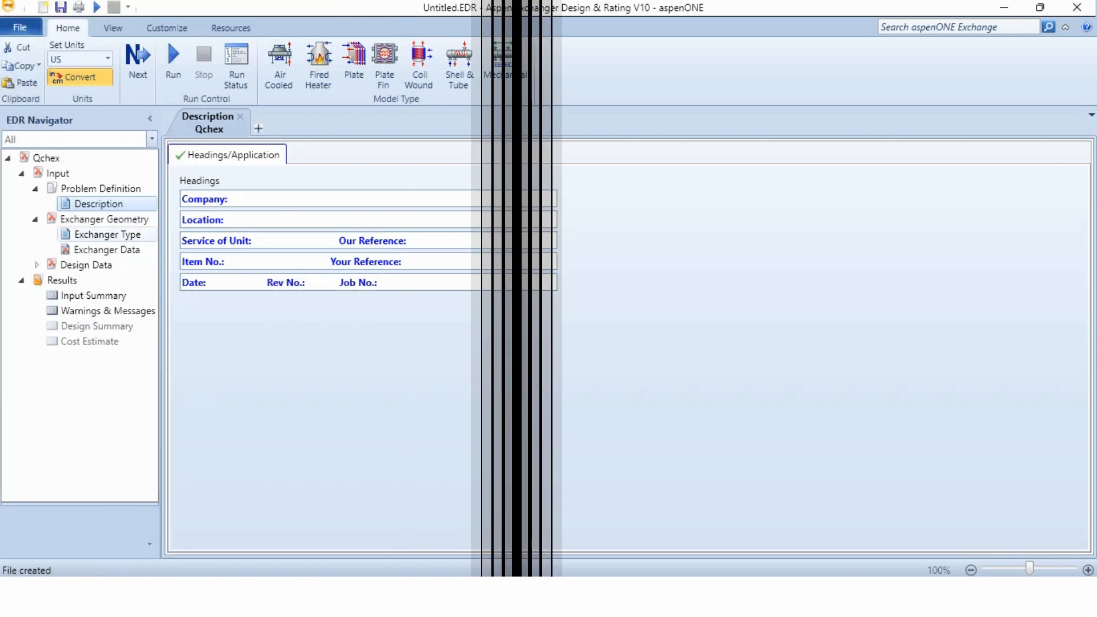
{"action": "left_click", "coordinate": [107, 235]}
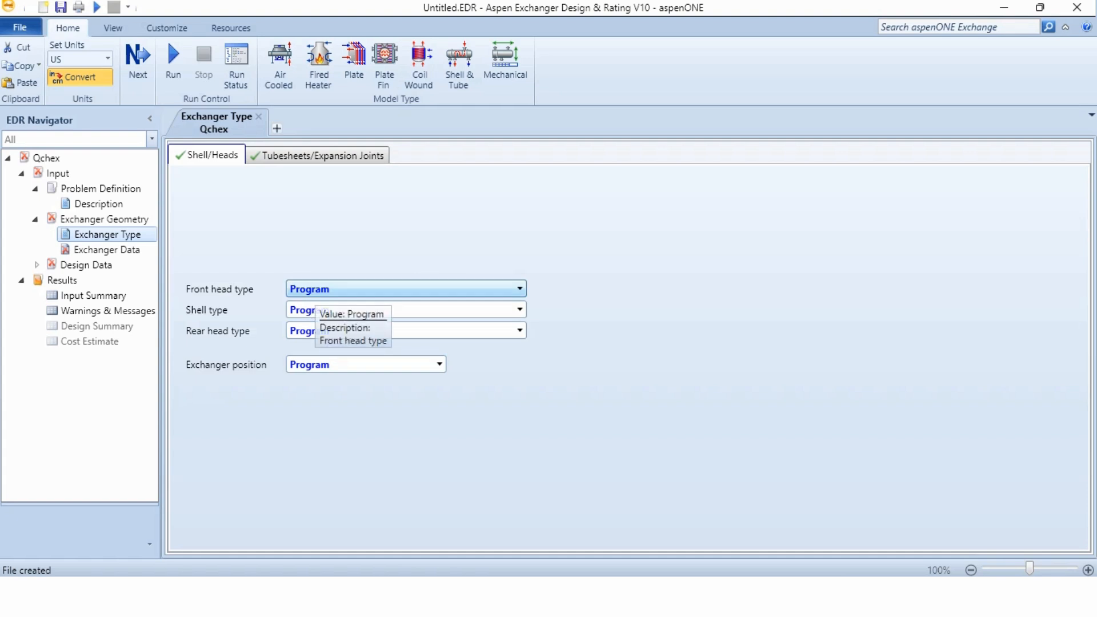
{"action": "left_click", "coordinate": [314, 290]}
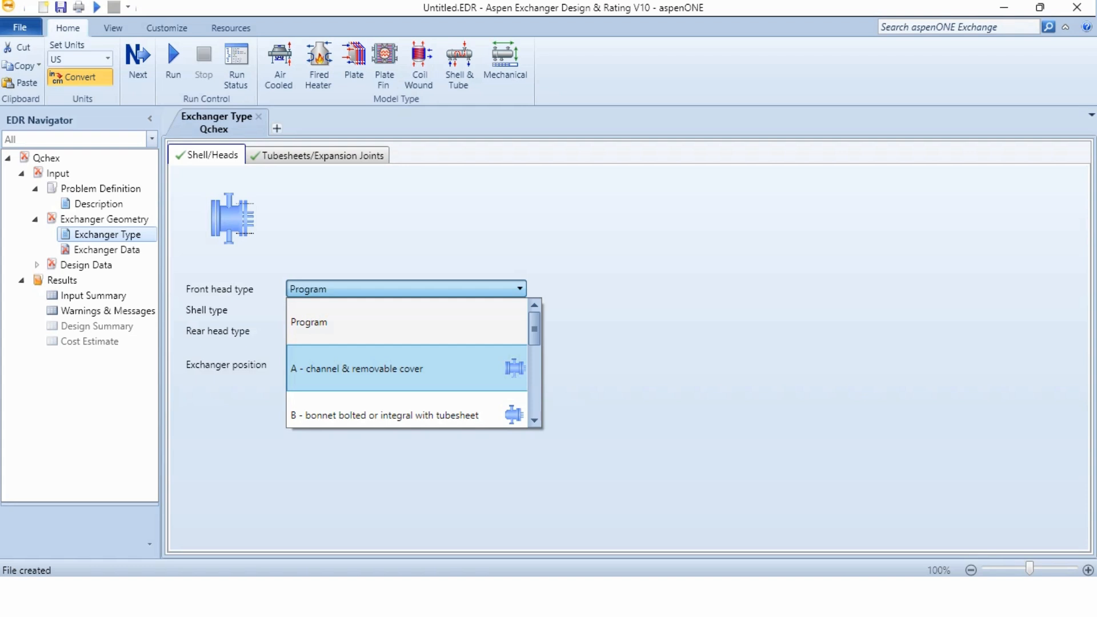
{"action": "left_click", "coordinate": [357, 368]}
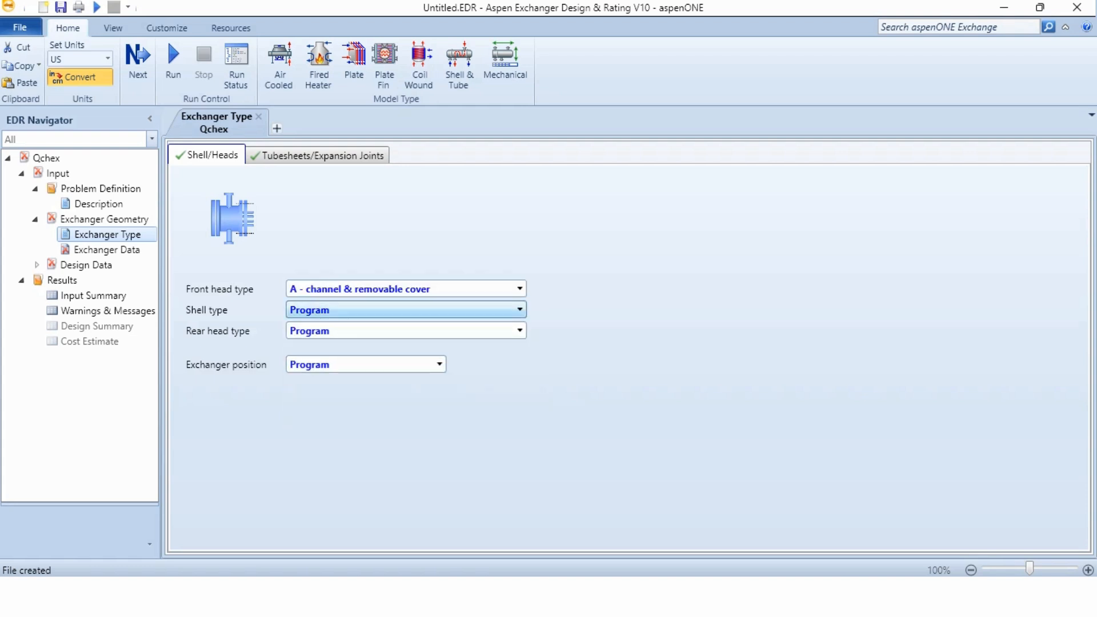
{"action": "left_click", "coordinate": [356, 311]}
{"action": "left_click", "coordinate": [335, 389]}
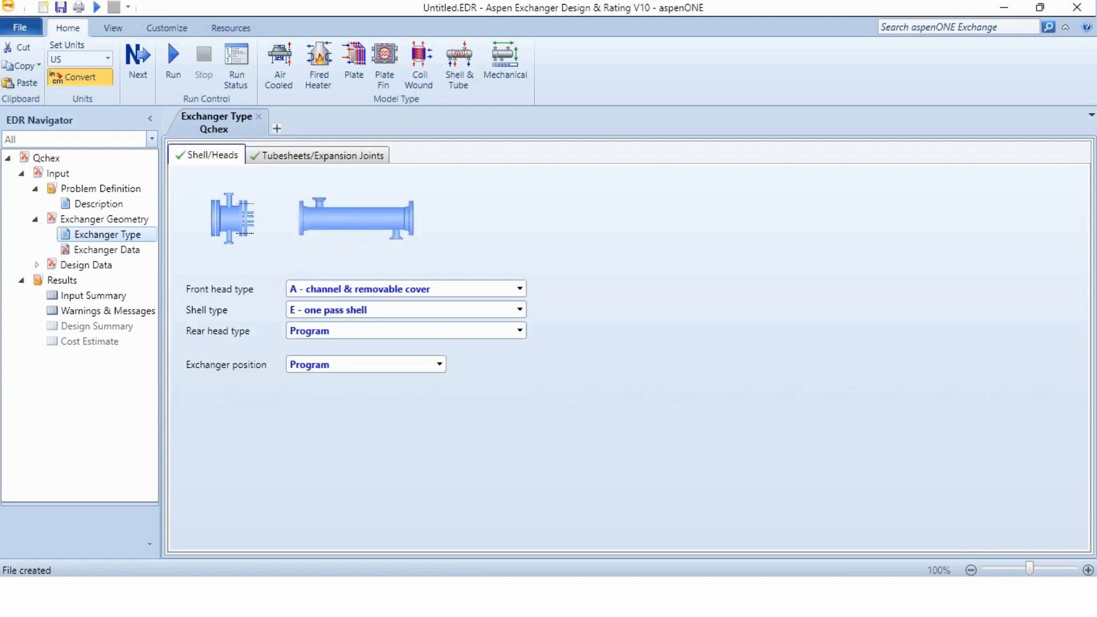
Set the rear head type to S - floating head with backing device and the exchanger position to Horizontal
{"action": "left_click", "coordinate": [354, 331]}
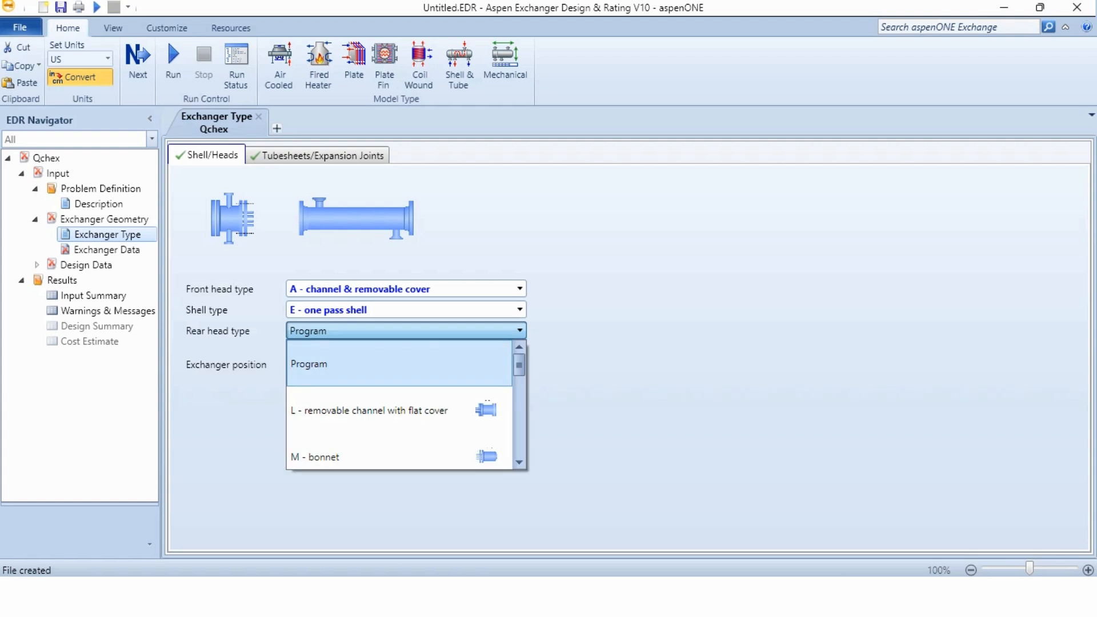
{"action": "scroll", "coordinate": [354, 365], "scroll_direction": "down", "scroll_amount": 2}
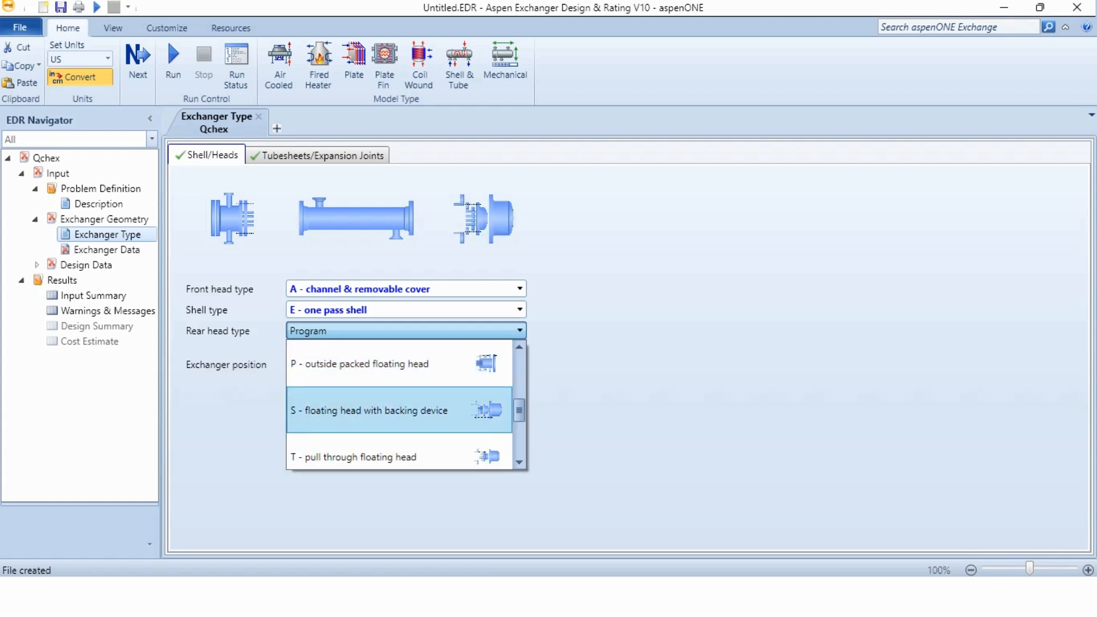
{"action": "left_click", "coordinate": [369, 410]}
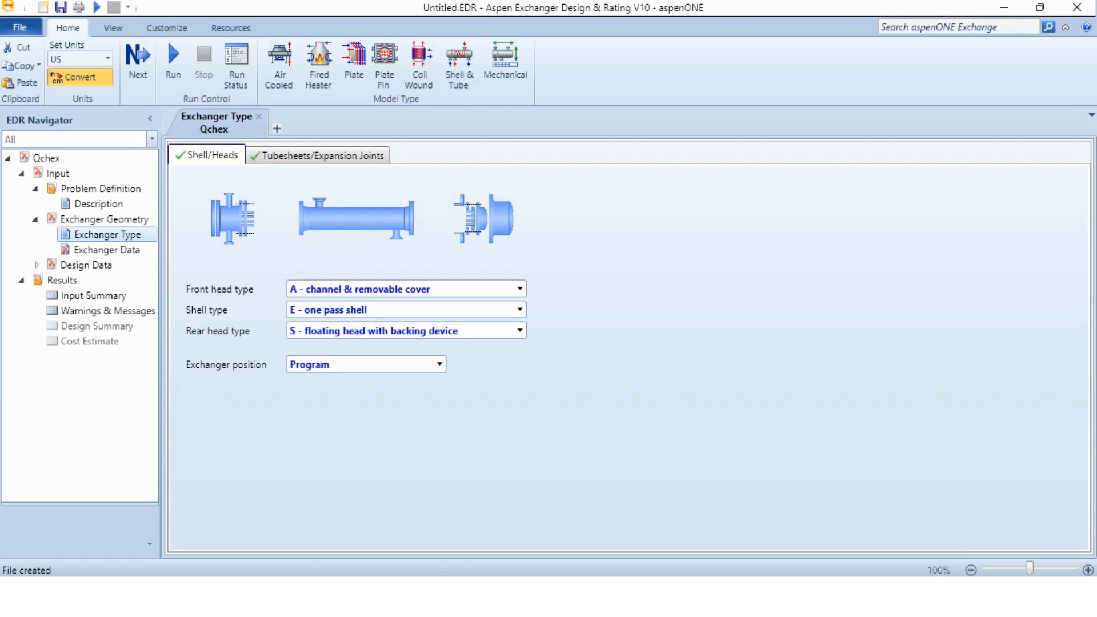
{"action": "left_click", "coordinate": [366, 364]}
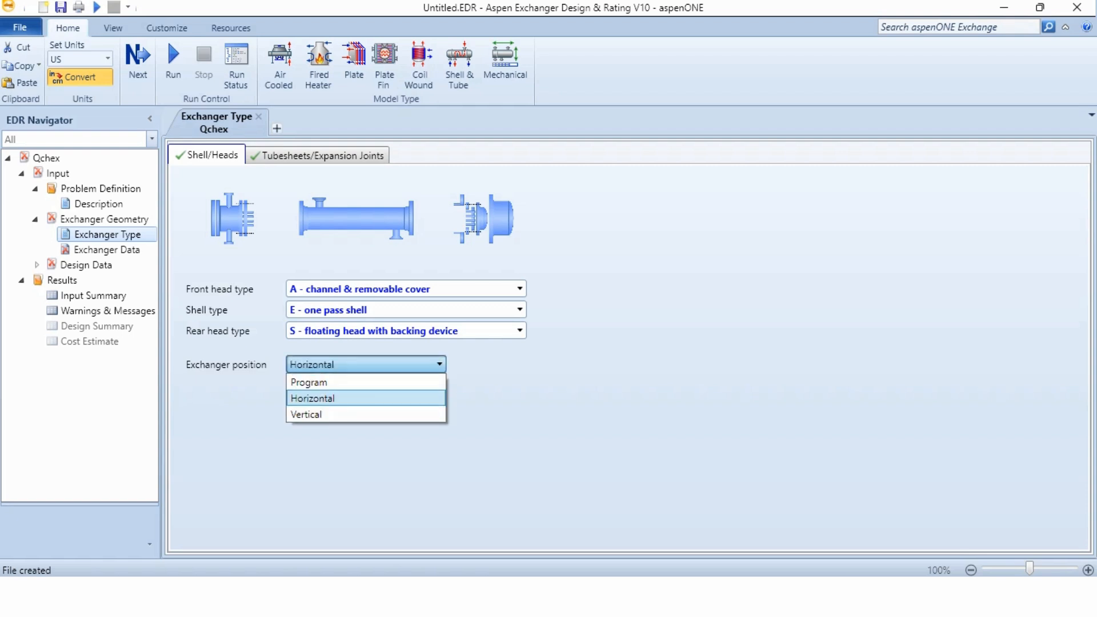
{"action": "left_click", "coordinate": [365, 399]}
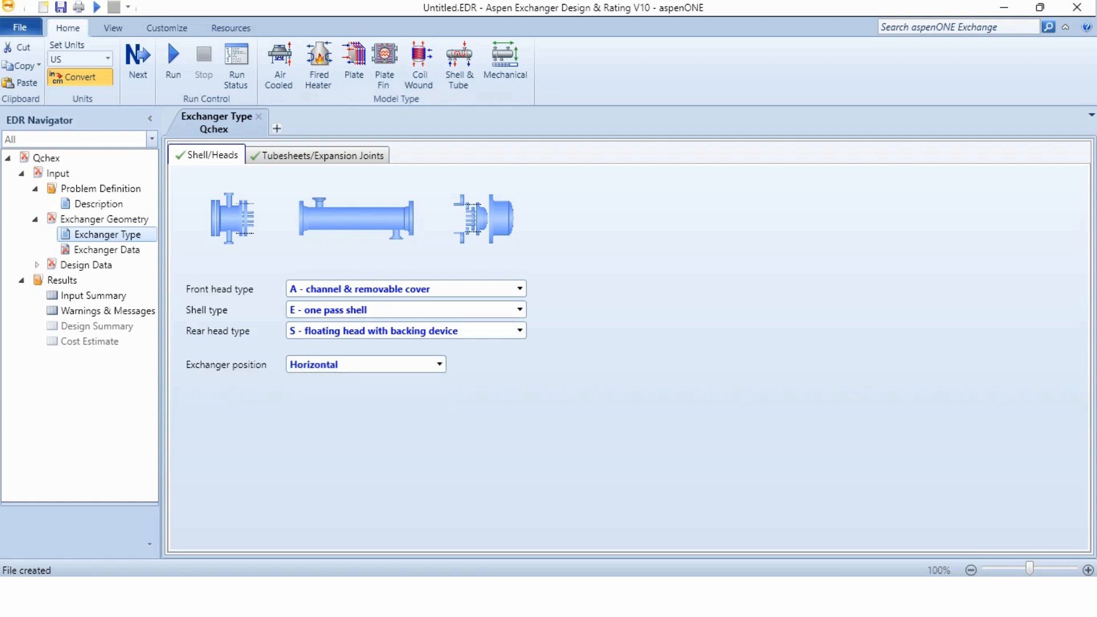
Set the tubesheet type to Normal and the tube to tubesheet joint to 'k' - Expanded, not enhanced (no grooves)
{"action": "left_click", "coordinate": [322, 156]}
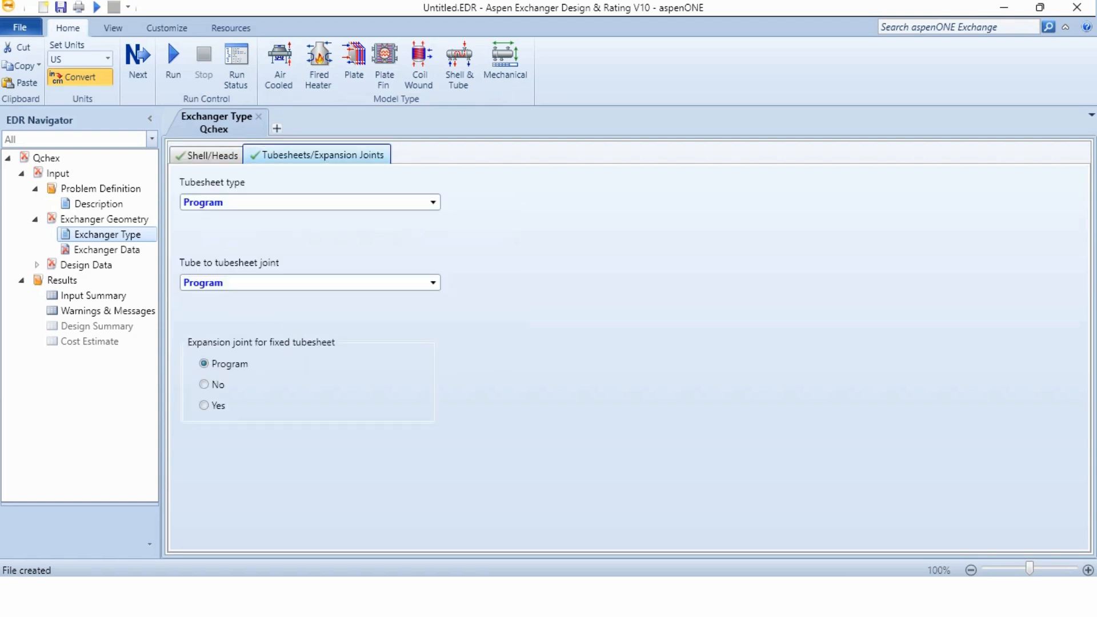
{"action": "left_click", "coordinate": [343, 202]}
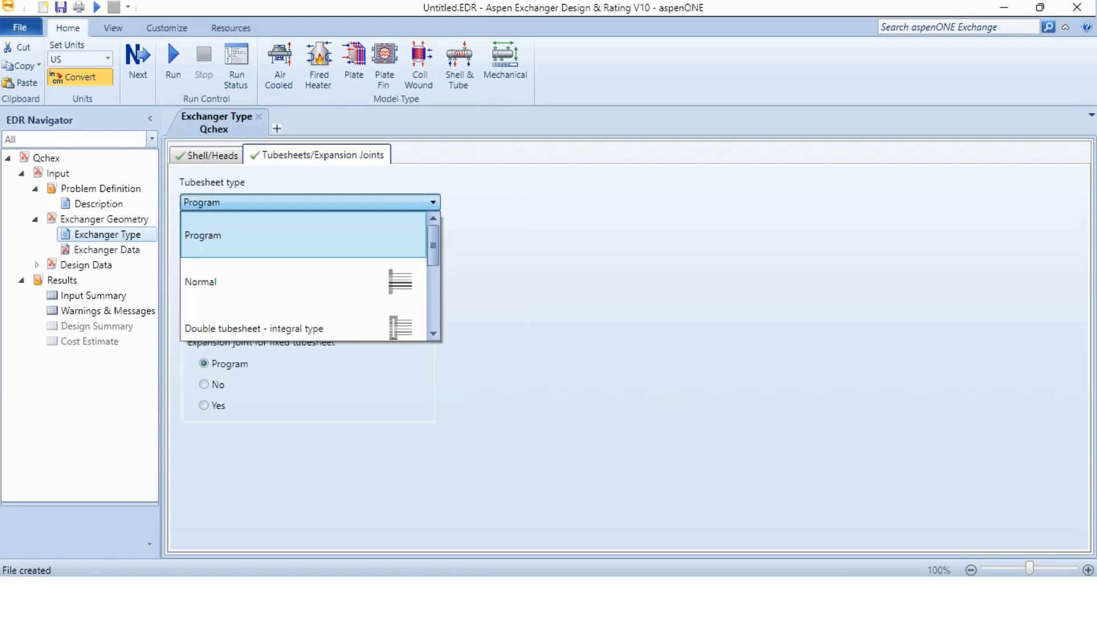
{"action": "left_click", "coordinate": [309, 282]}
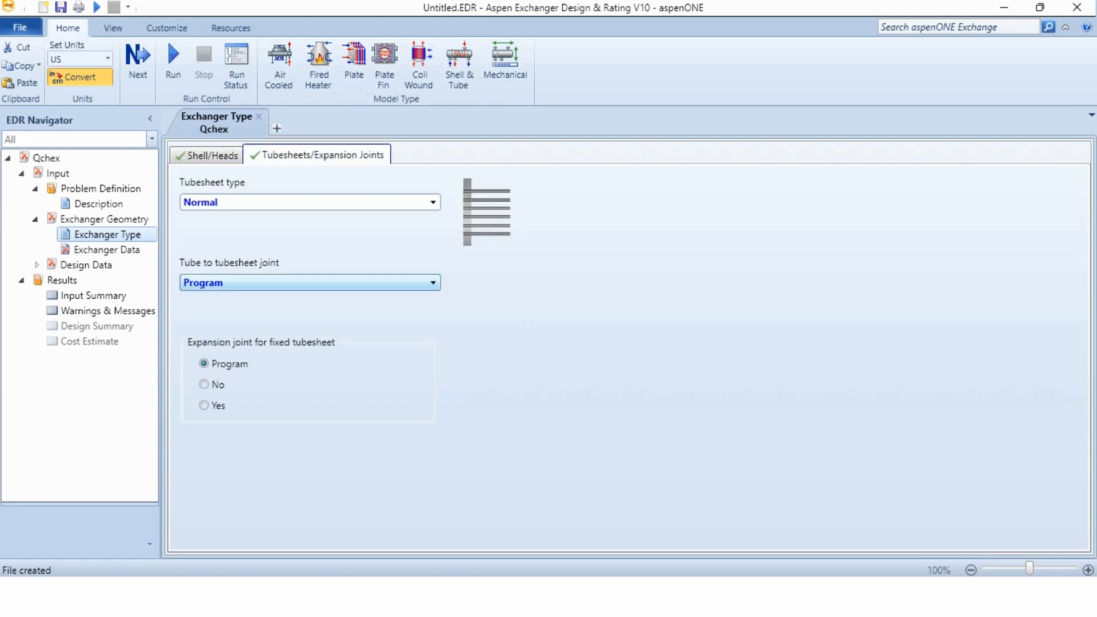
{"action": "left_click", "coordinate": [343, 283]}
{"action": "scroll", "coordinate": [343, 363], "scroll_direction": "down", "scroll_amount": 2}
{"action": "left_click", "coordinate": [343, 363]}
{"action": "scroll", "coordinate": [366, 362], "scroll_direction": "down", "scroll_amount": 2}
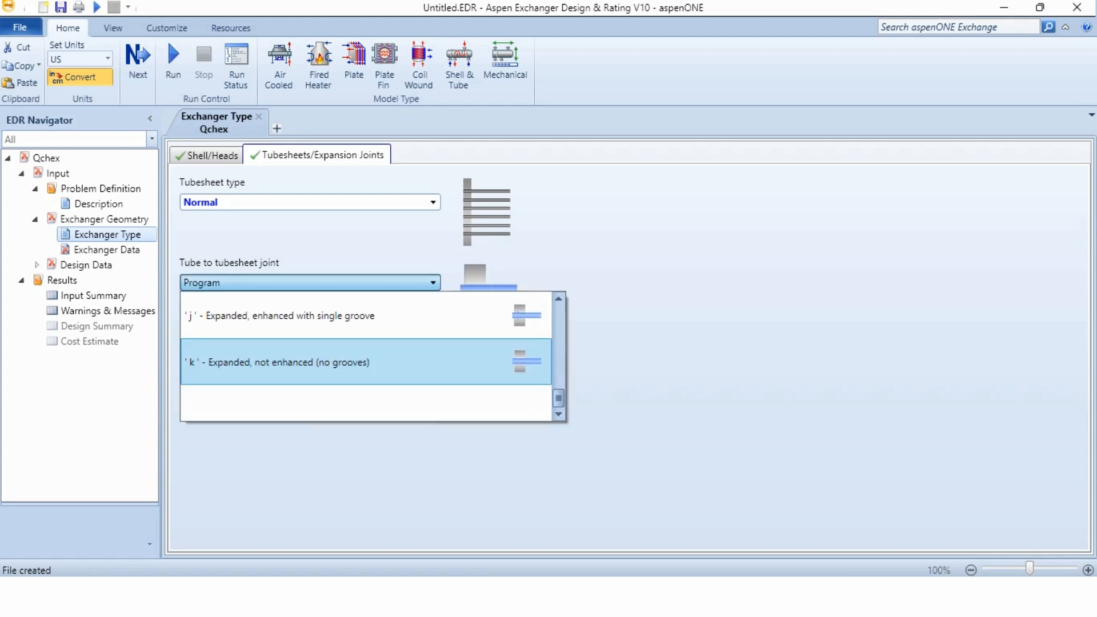
{"action": "scroll", "coordinate": [366, 362], "scroll_direction": "up", "scroll_amount": 2}
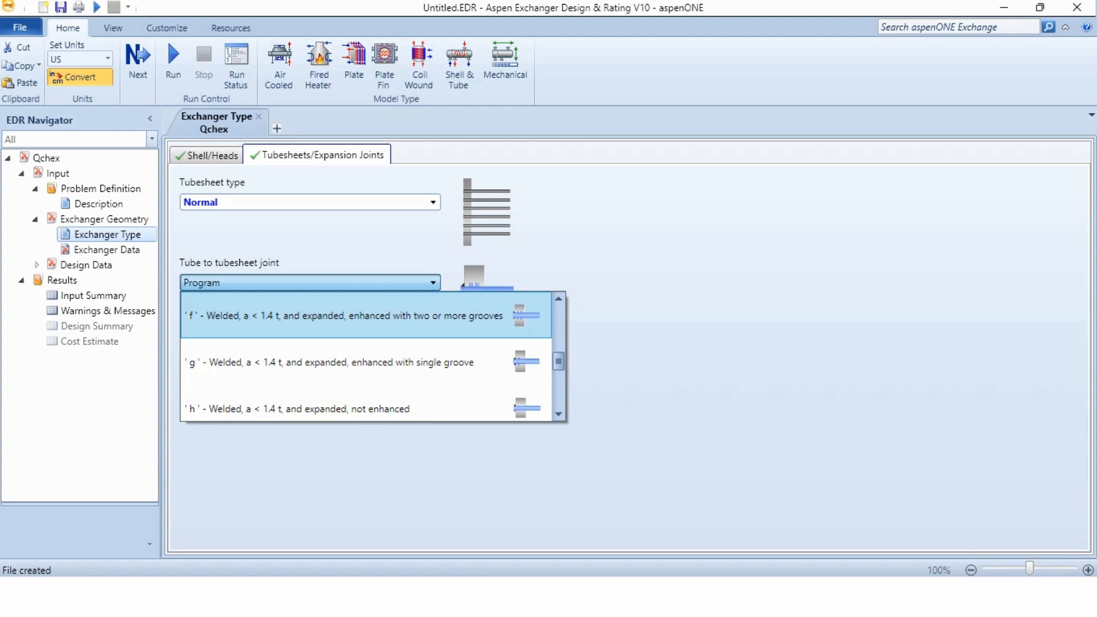
{"action": "scroll", "coordinate": [366, 362], "scroll_direction": "down", "scroll_amount": 2}
{"action": "left_click", "coordinate": [366, 363]}
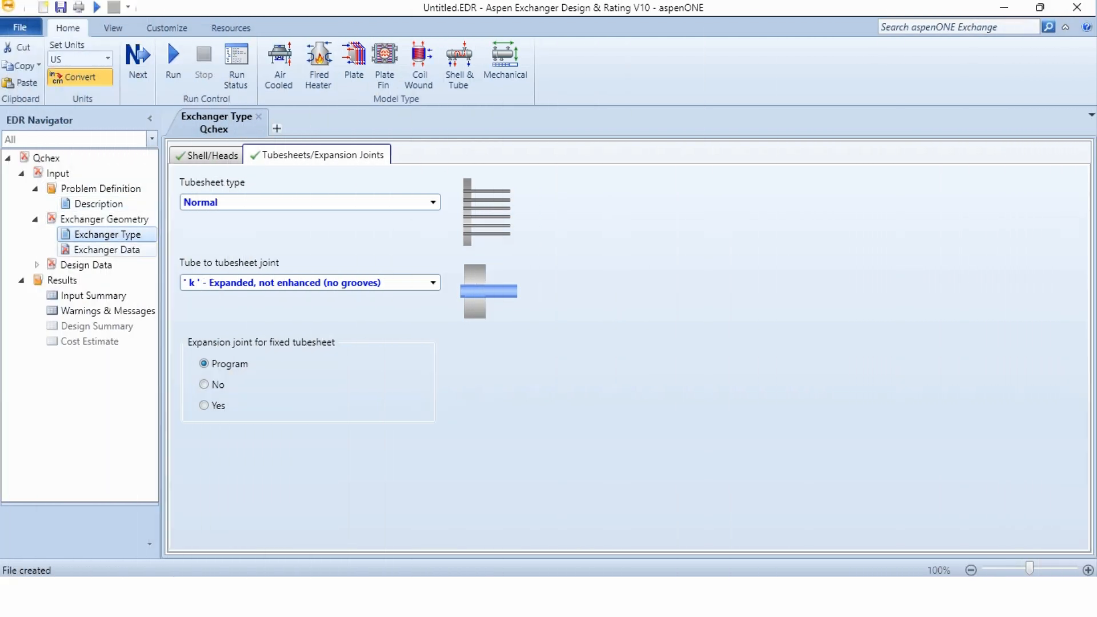
In the exchanger's shell data, enter a gross surface area of 10000 ft² and a center-center baffle spacing of 24 in
{"action": "left_click", "coordinate": [107, 250]}
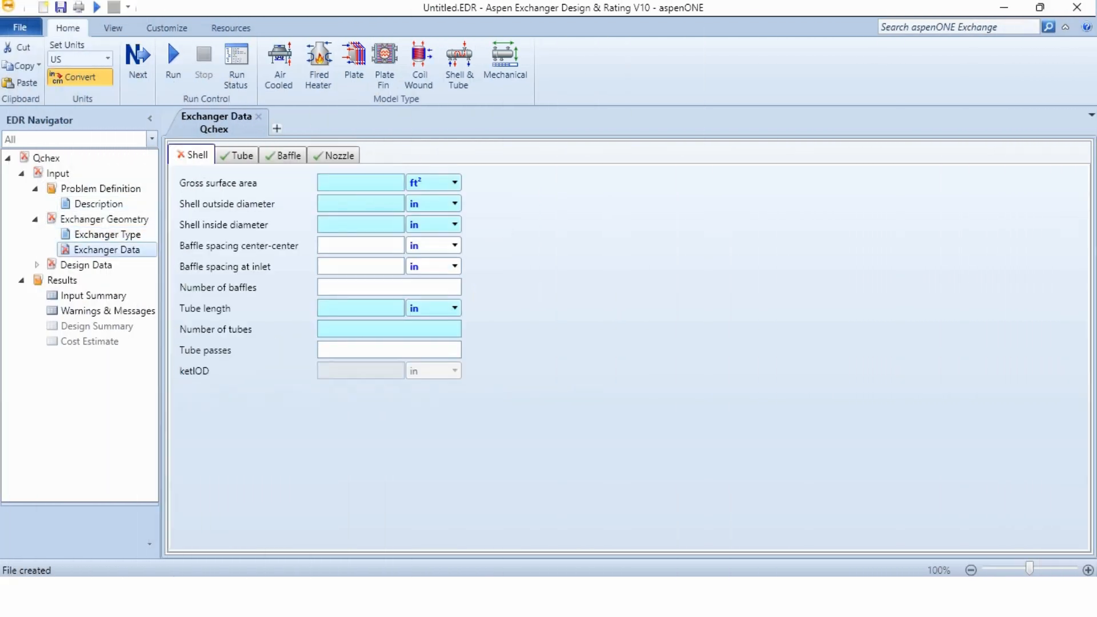
{"action": "left_click", "coordinate": [361, 183]}
{"action": "type", "text": "10000"}
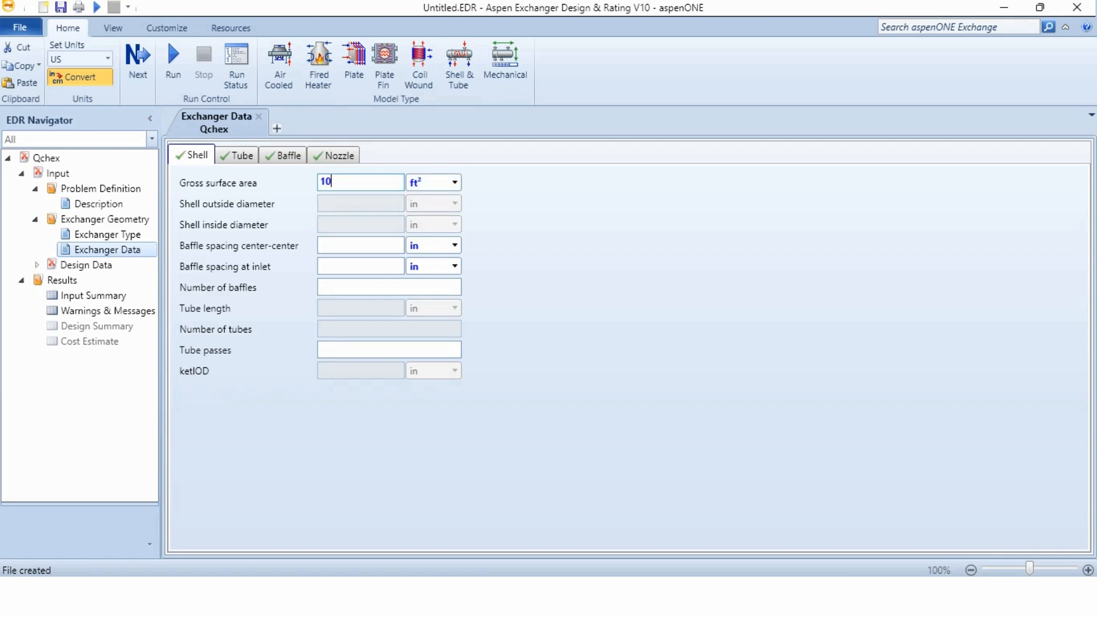
{"action": "key", "text": "Tab"}
{"action": "type", "text": "24"}
{"action": "key", "text": "Tab"}
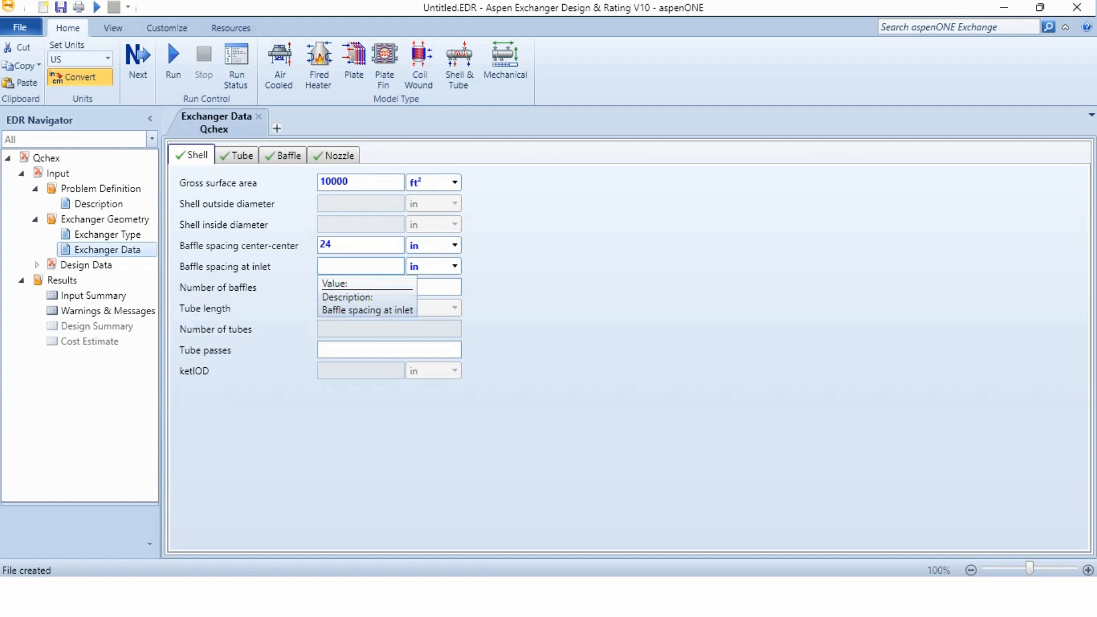
Set the baffle spacing at inlet to 36 in and the number of tube passes to 4
{"action": "type", "text": "36"}
{"action": "key", "text": "Tab"}
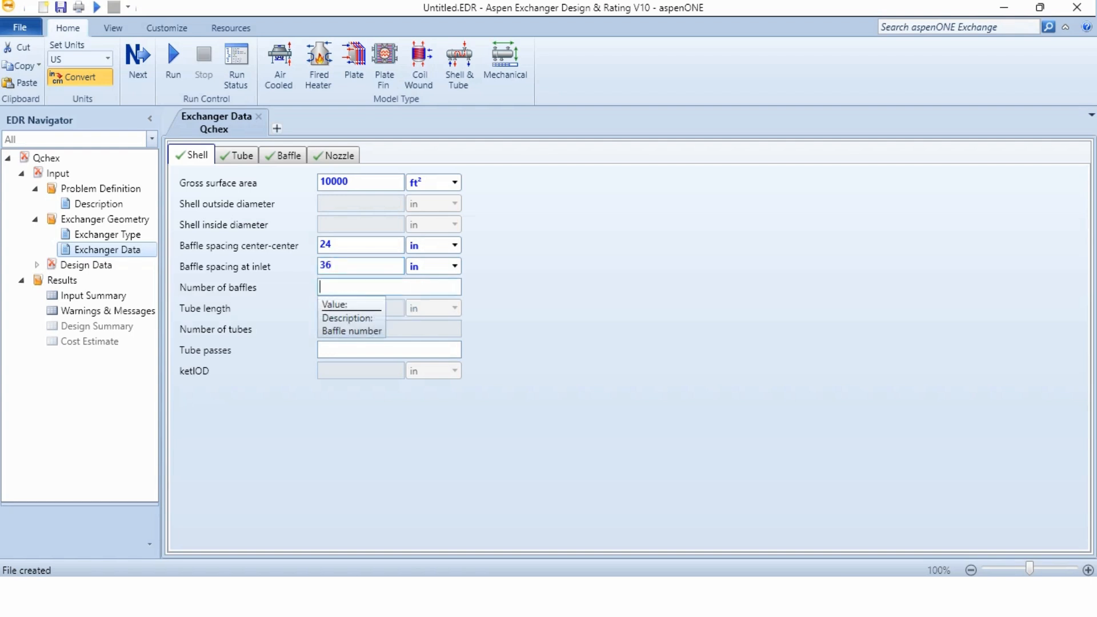
{"action": "key", "text": "Tab"}
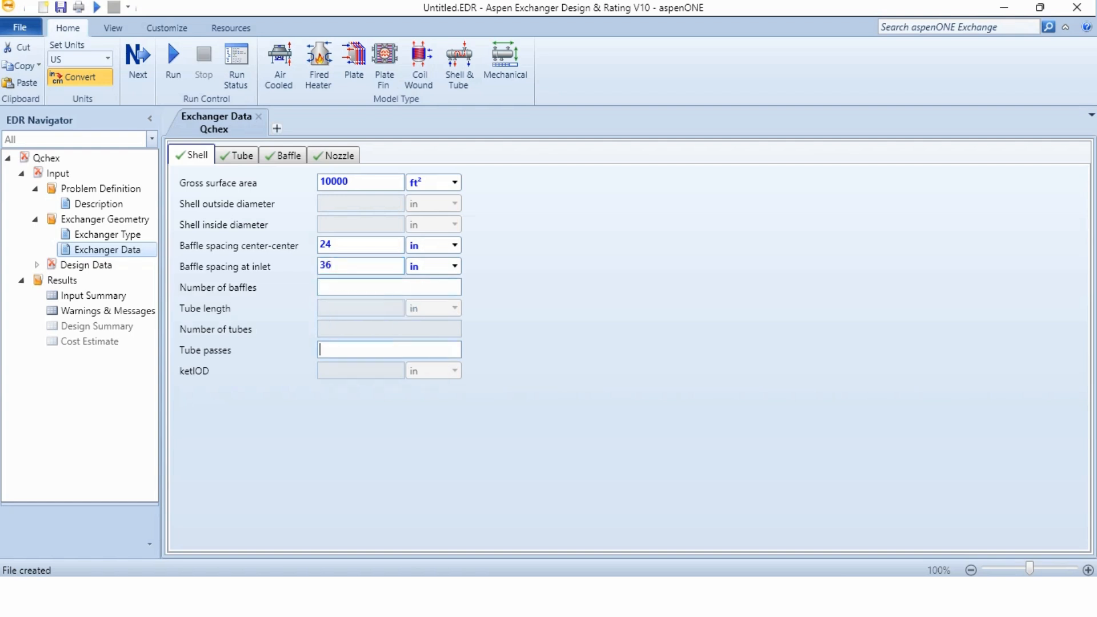
{"action": "type", "text": "4"}
{"action": "key", "text": "Tab"}
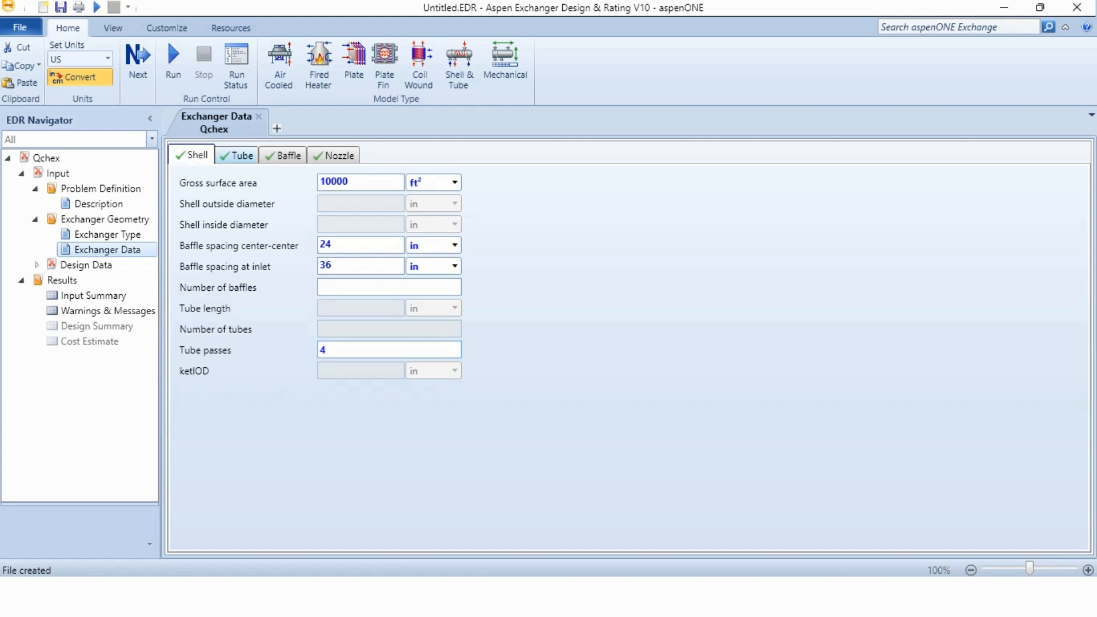
In the tube data, set the tube outside diameter to 0.75 in and the wall thickness to 0.049 in
{"action": "left_click", "coordinate": [237, 155]}
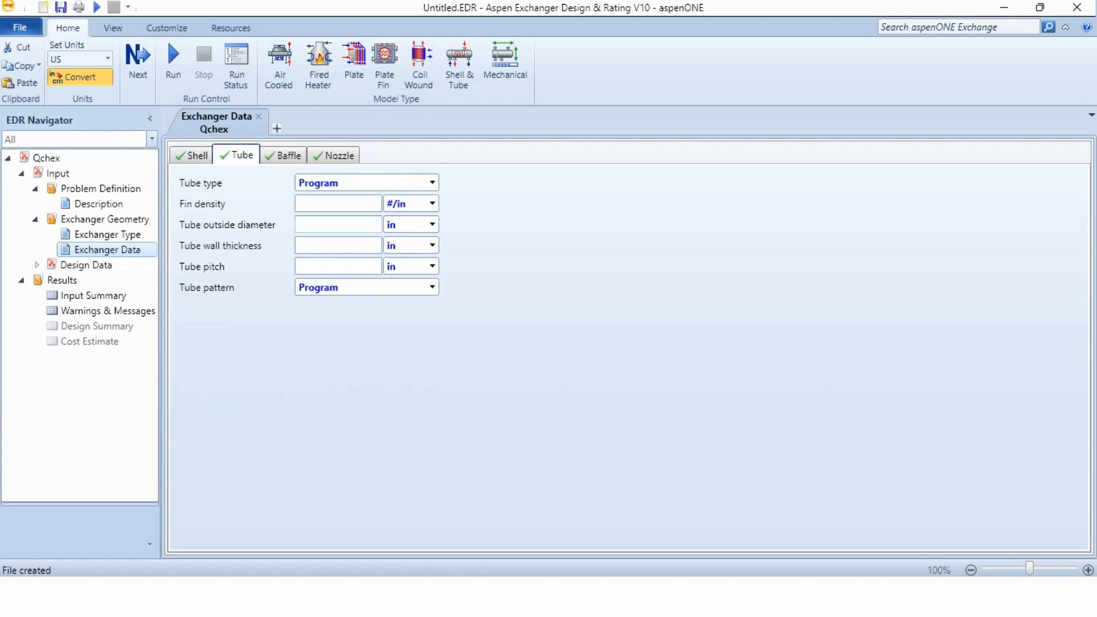
{"action": "left_click", "coordinate": [338, 224]}
{"action": "type", "text": "0.75"}
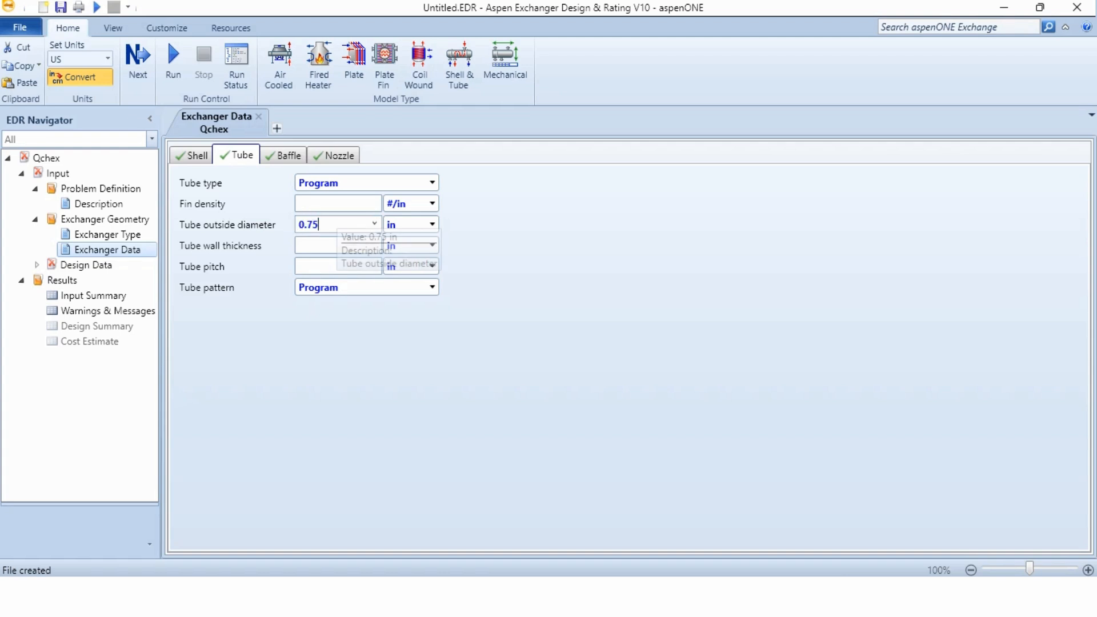
{"action": "key", "text": "Tab"}
{"action": "type", "text": "0.049"}
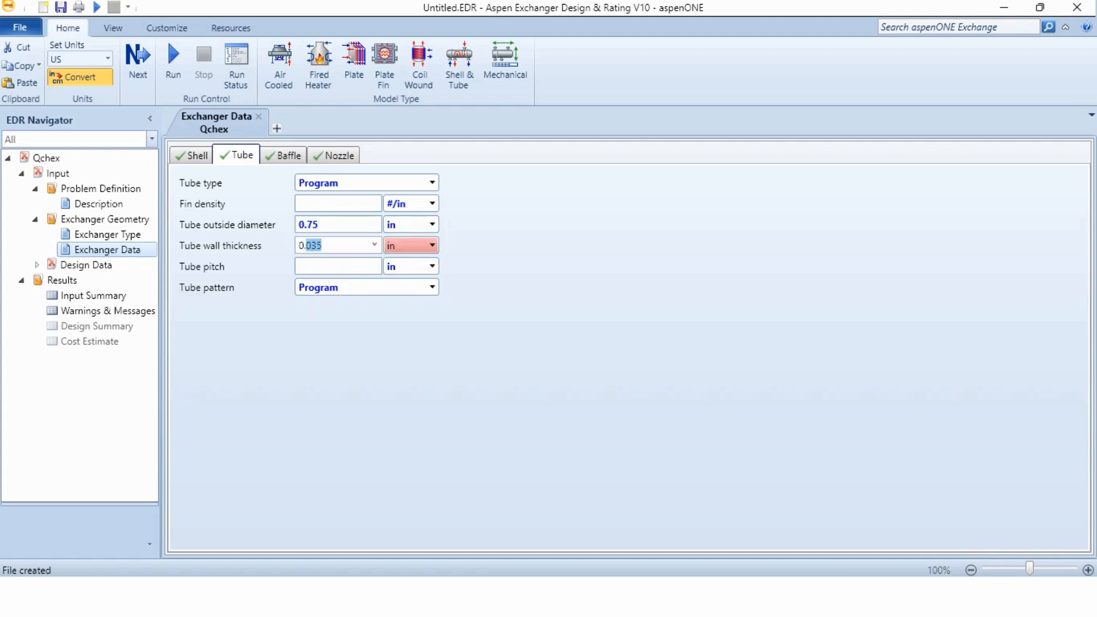
{"action": "key", "text": "Tab"}
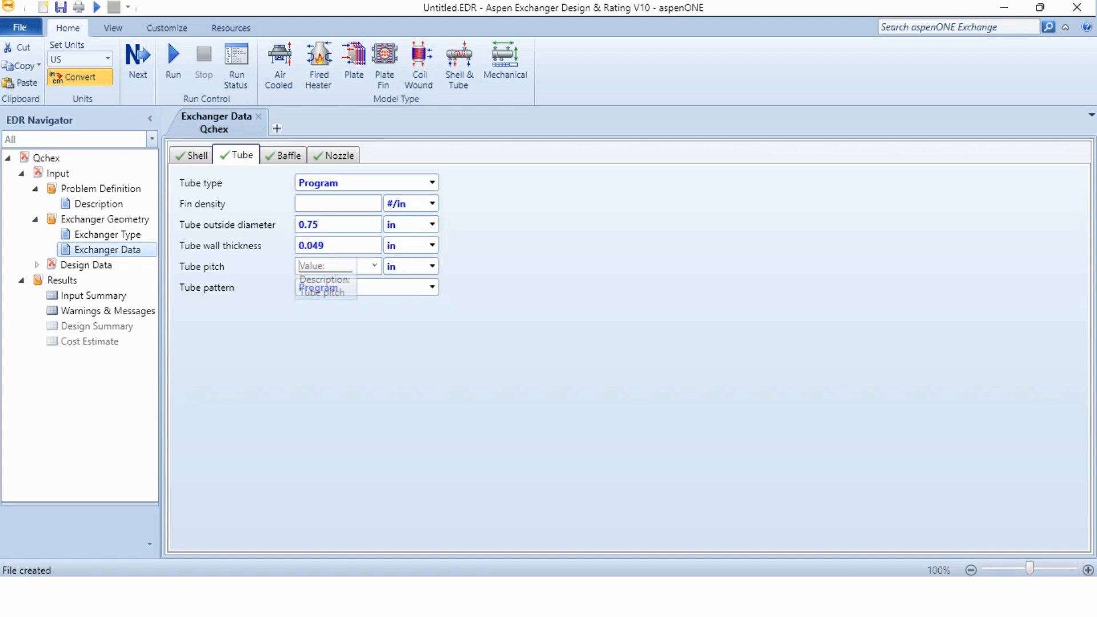
Set the tube pitch to 1 in and choose the Triangular tube pattern
{"action": "type", "text": "1"}
{"action": "key", "text": "Tab"}
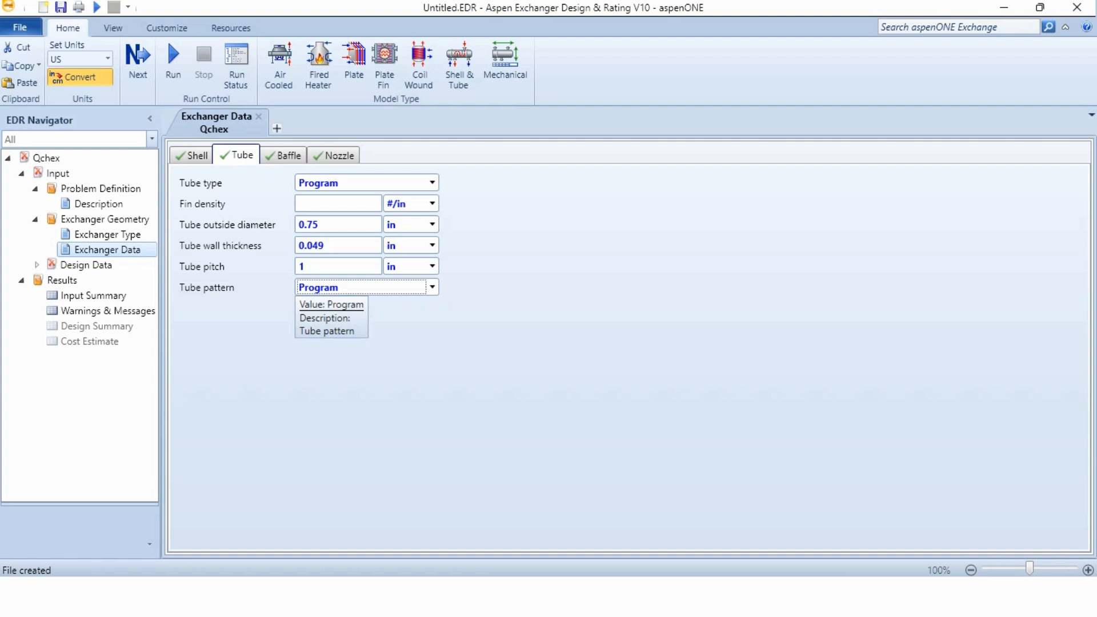
{"action": "left_click", "coordinate": [366, 288]}
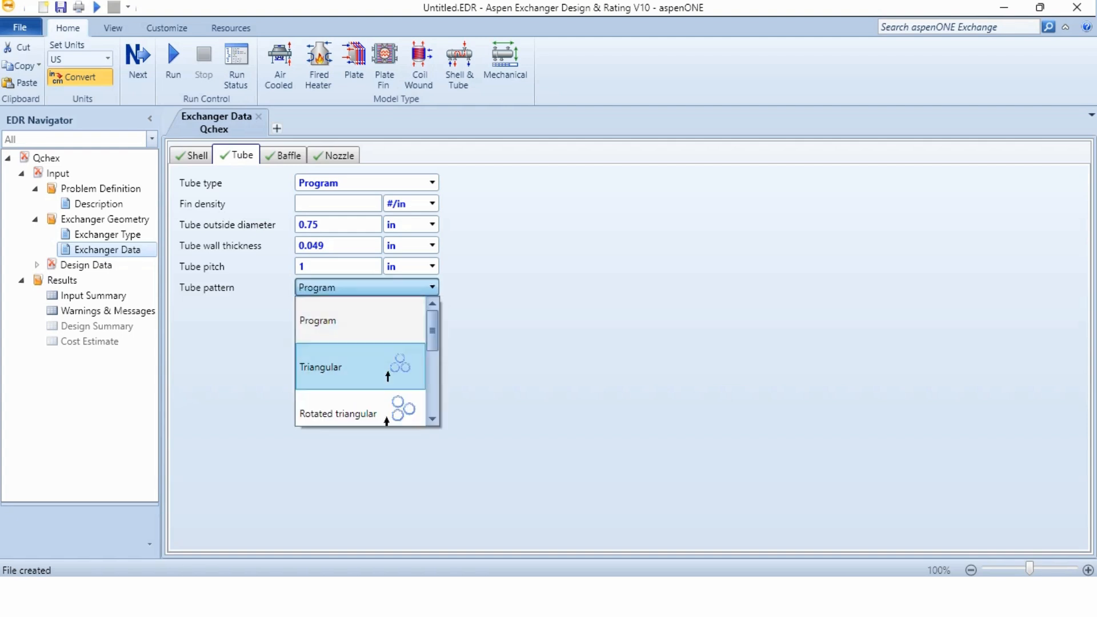
{"action": "left_click", "coordinate": [346, 349]}
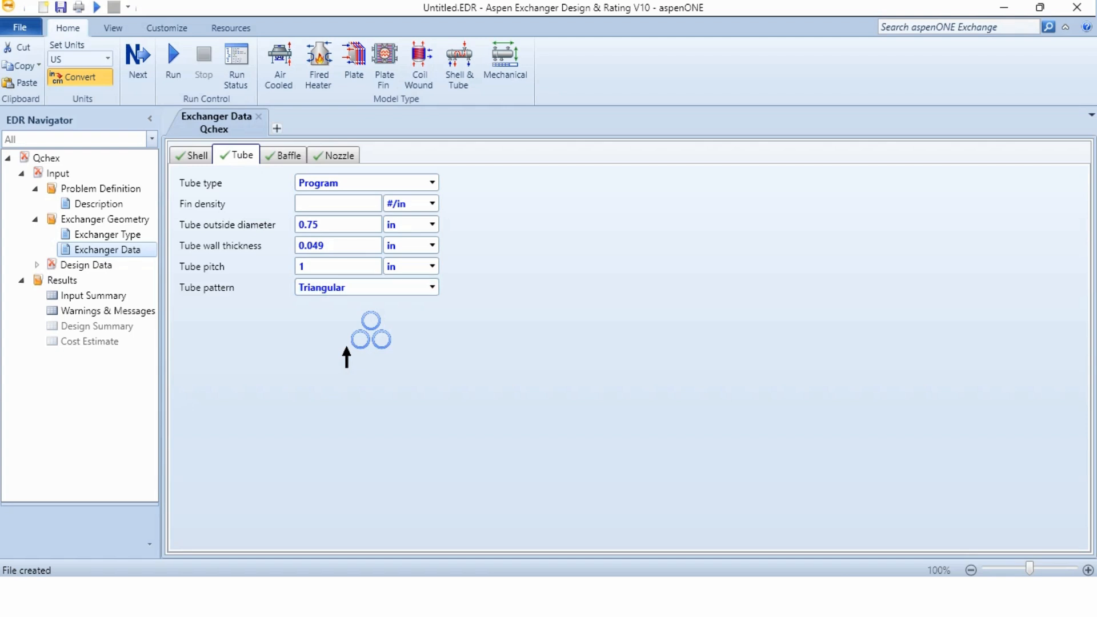
In the baffle data, choose Double segmental as the baffle type and set the baffle cut to 15% of diameter
{"action": "left_click", "coordinate": [284, 155]}
{"action": "left_click", "coordinate": [379, 216]}
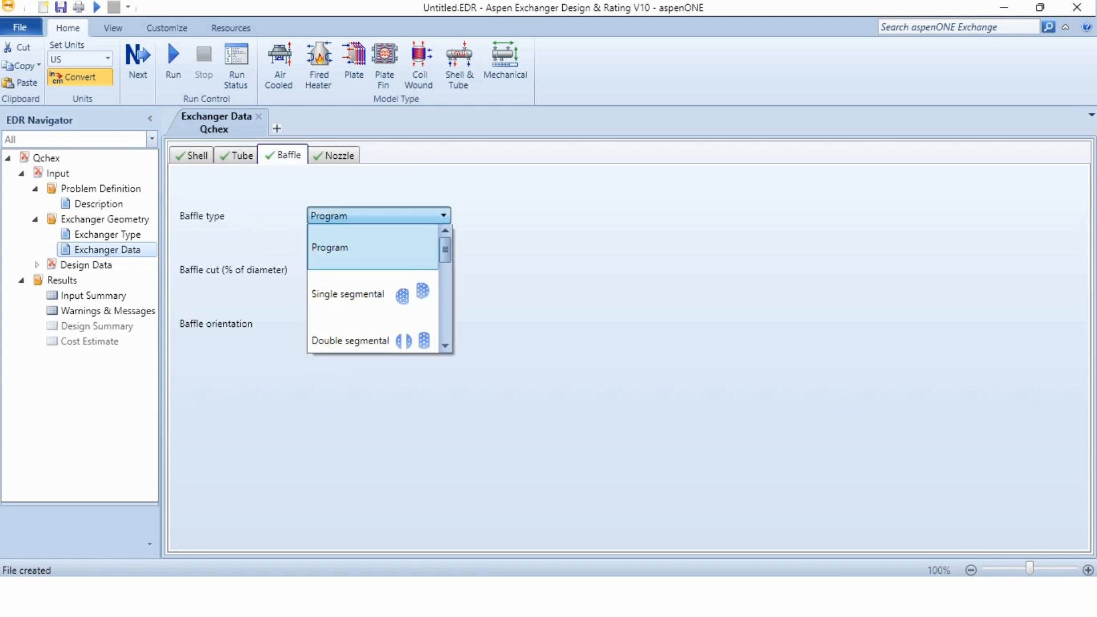
{"action": "left_click", "coordinate": [373, 339]}
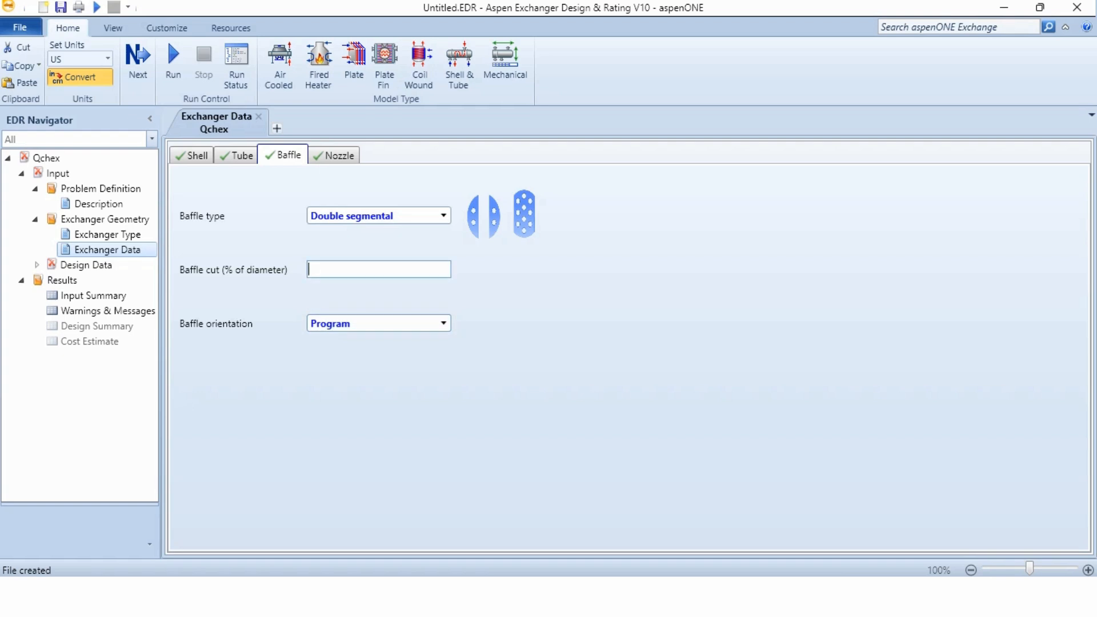
{"action": "type", "text": "15"}
{"action": "key", "text": "Tab"}
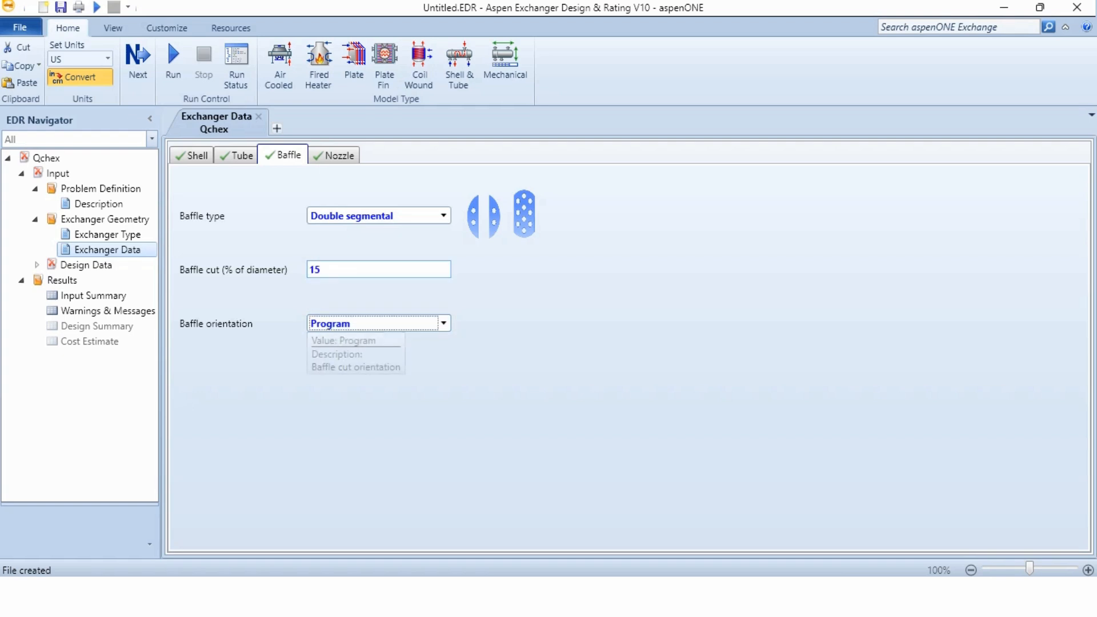
Set the baffle orientation to Vertical in the baffle data
{"action": "left_click", "coordinate": [372, 324]}
{"action": "left_click", "coordinate": [371, 444]}
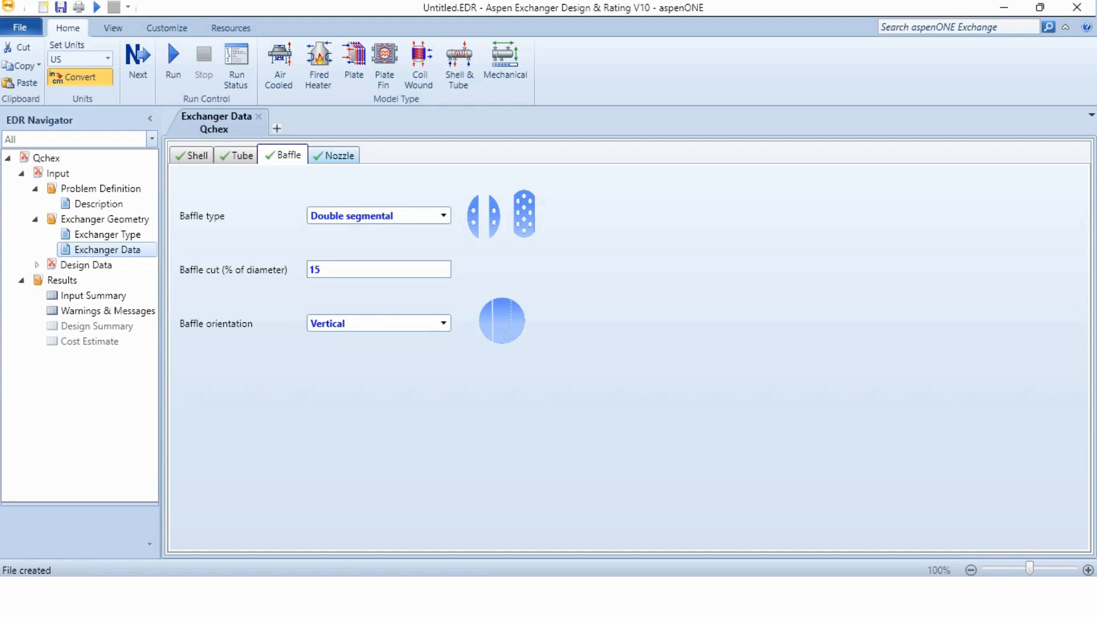
In the nozzle data, set the shell side inlet and outlet ODs to 12 in and the tube side inlet and outlet ODs to 6 in
{"action": "left_click", "coordinate": [334, 155]}
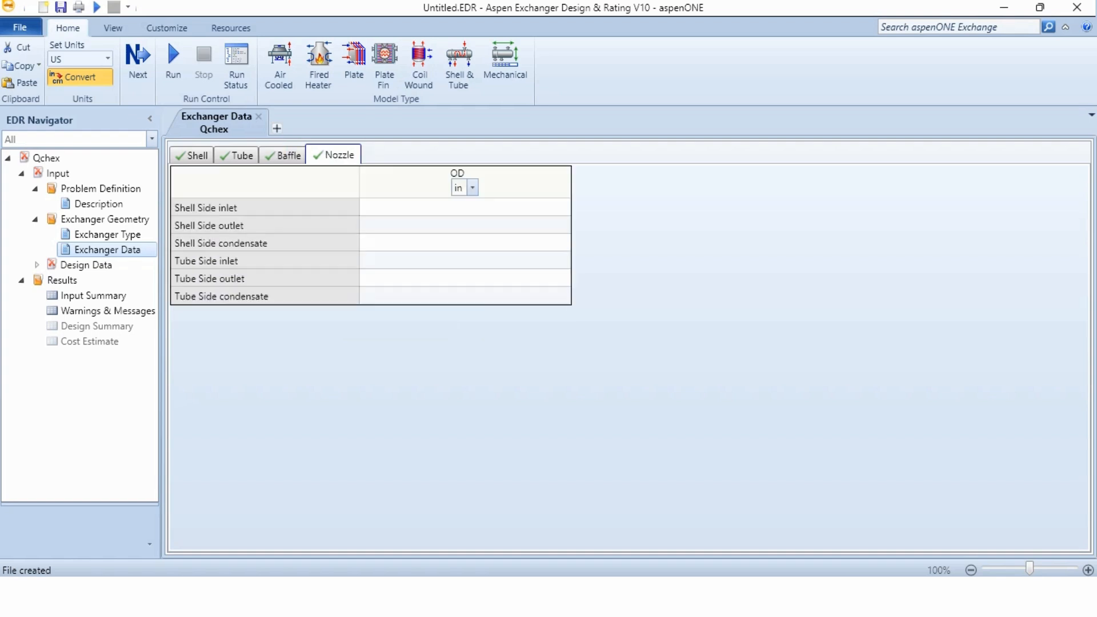
{"action": "left_click", "coordinate": [465, 208]}
{"action": "type", "text": "12"}
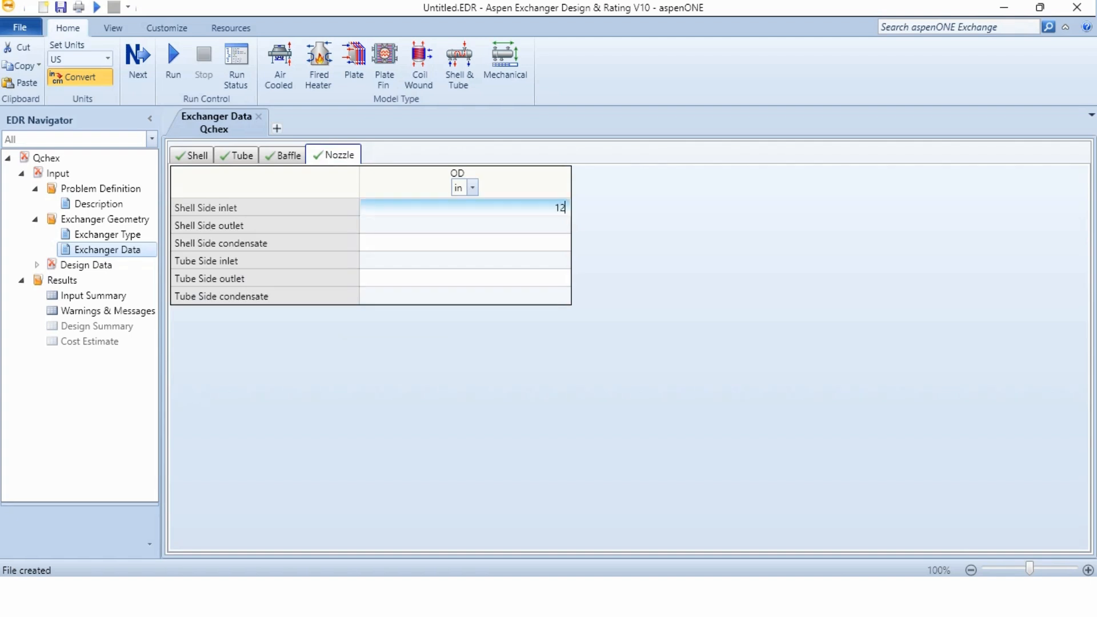
{"action": "key", "text": "Return"}
{"action": "type", "text": "12"}
{"action": "key", "text": "Return"}
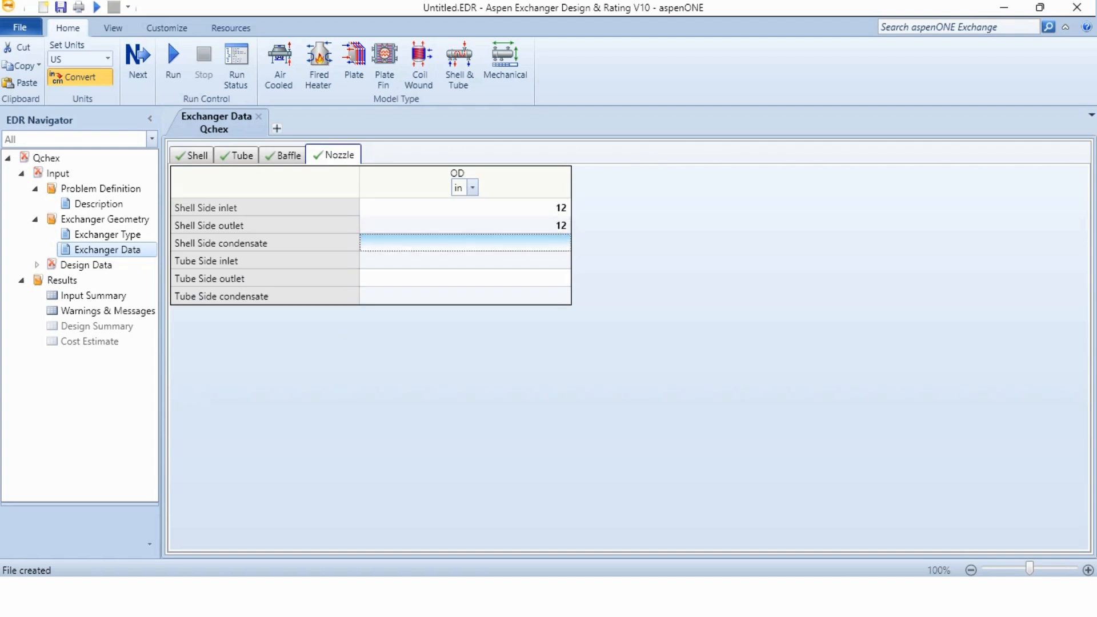
{"action": "key", "text": "Return"}
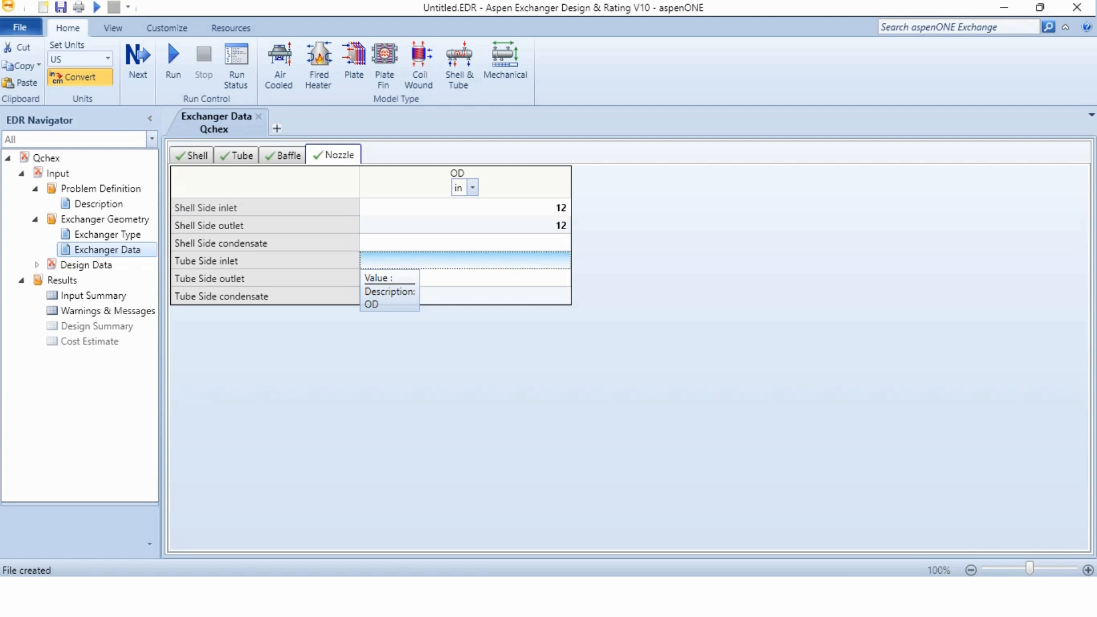
{"action": "type", "text": "6"}
{"action": "key", "text": "Return"}
{"action": "type", "text": "6"}
{"action": "key", "text": "Return"}
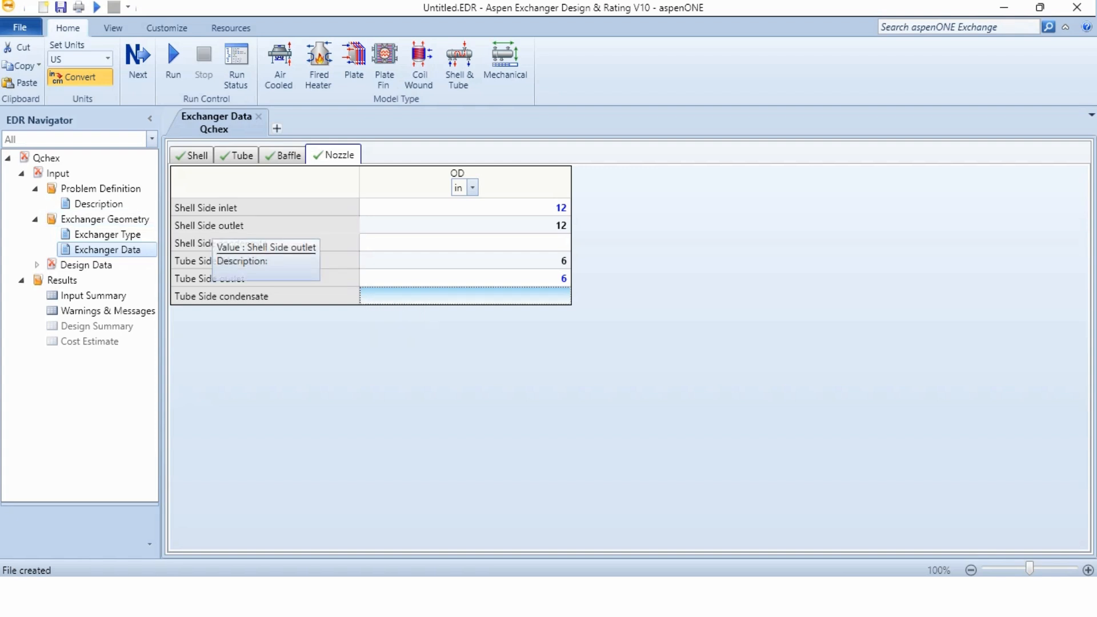
Open the vessel materials in the design data and examine the material options offered for the shell without choosing one
{"action": "left_click", "coordinate": [37, 264]}
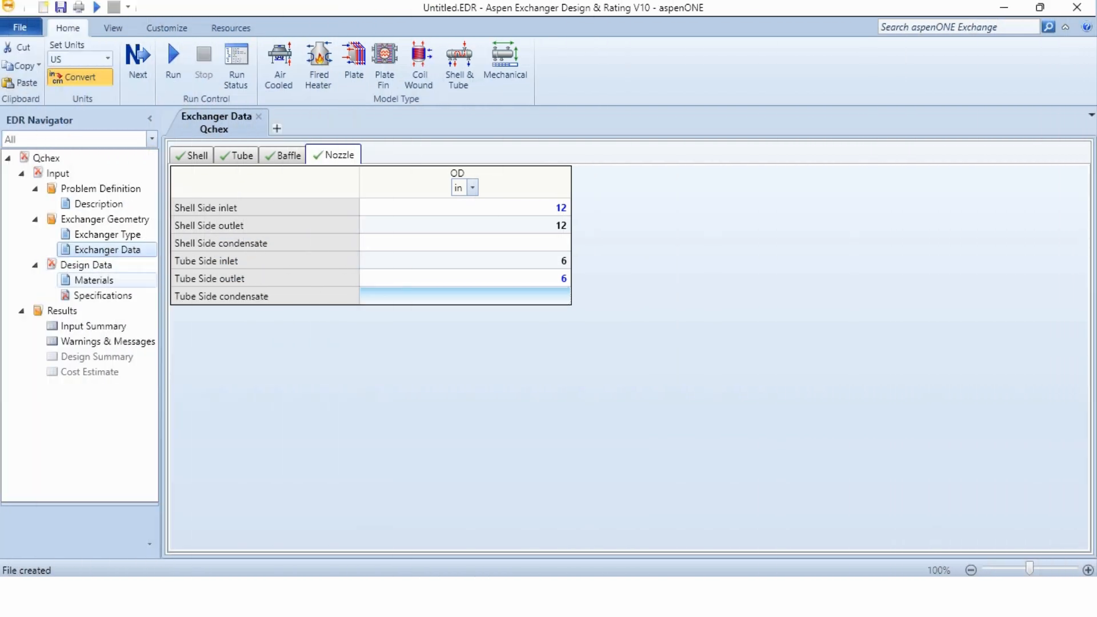
{"action": "left_click", "coordinate": [94, 281]}
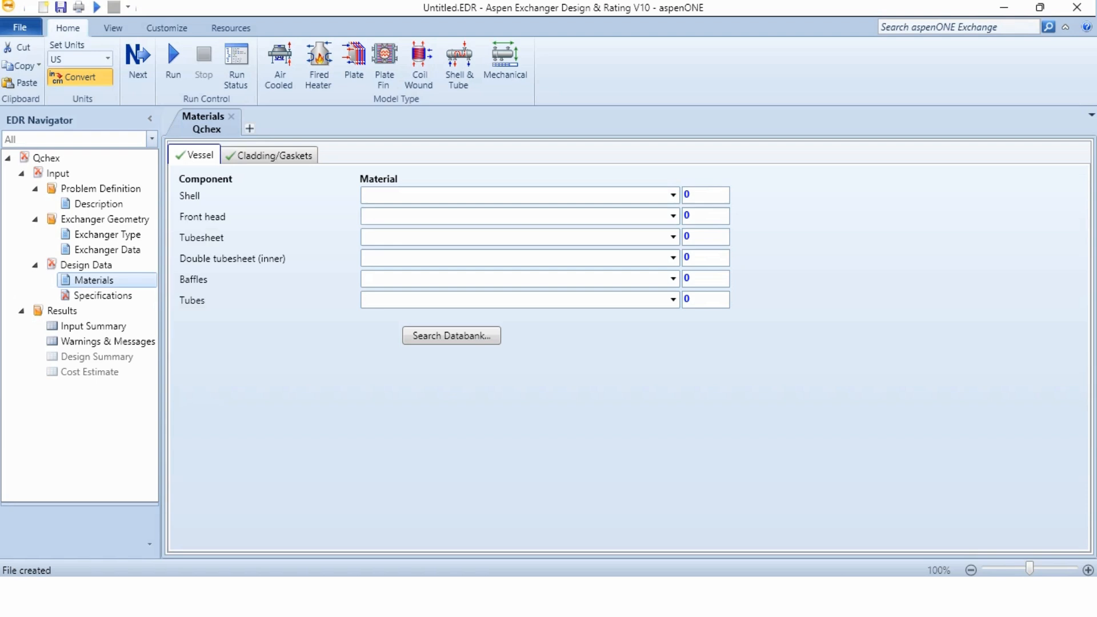
{"action": "left_click", "coordinate": [673, 196]}
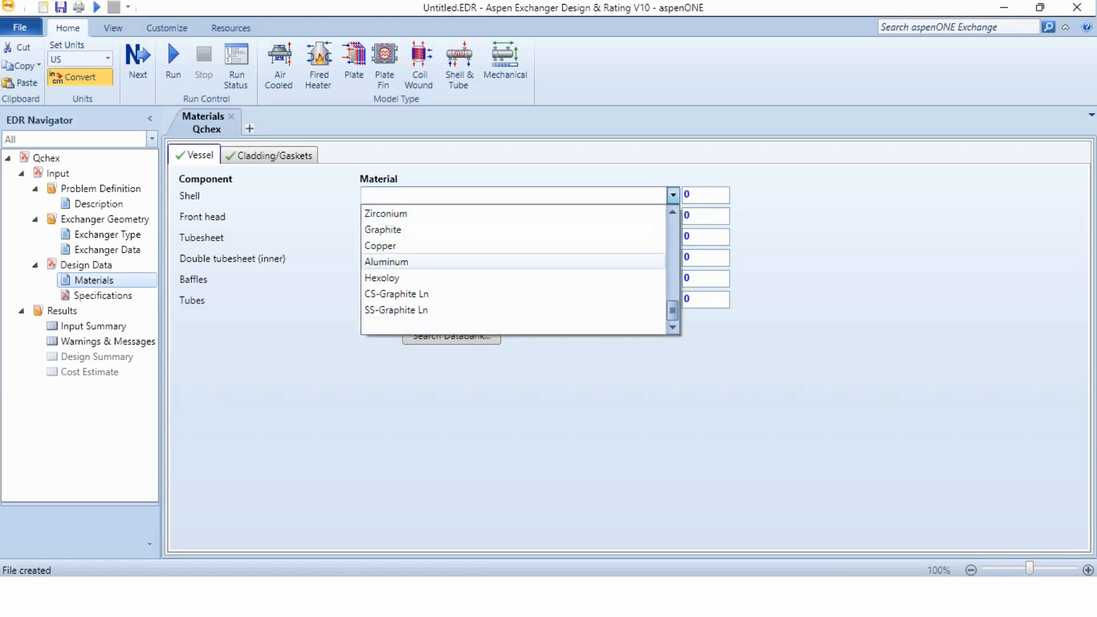
{"action": "scroll", "coordinate": [514, 268], "scroll_direction": "up", "scroll_amount": 6}
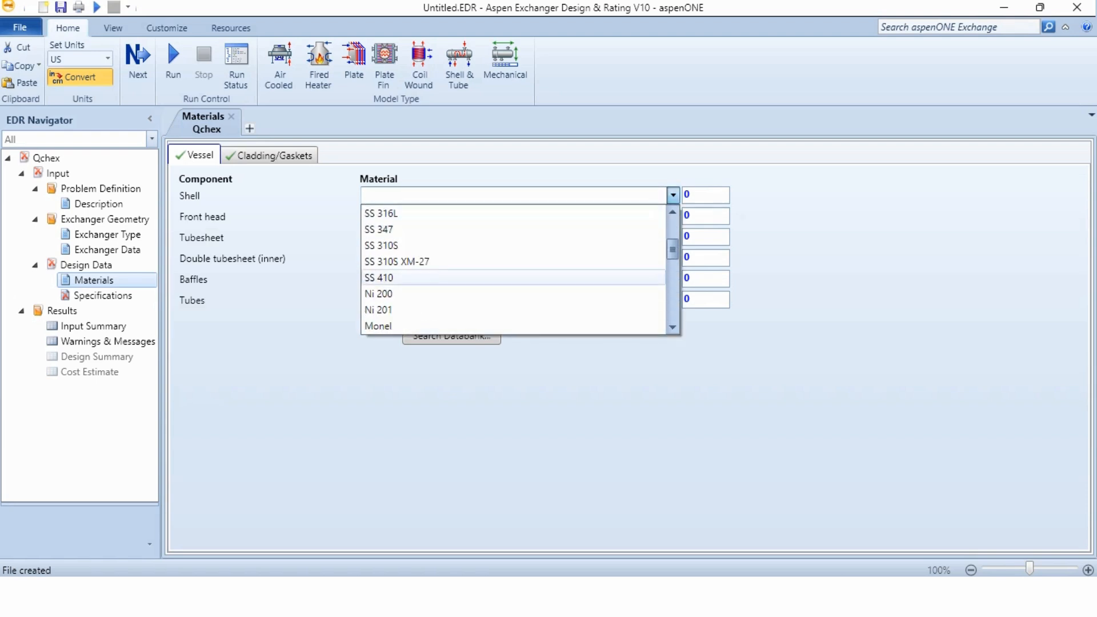
{"action": "left_click", "coordinate": [309, 366]}
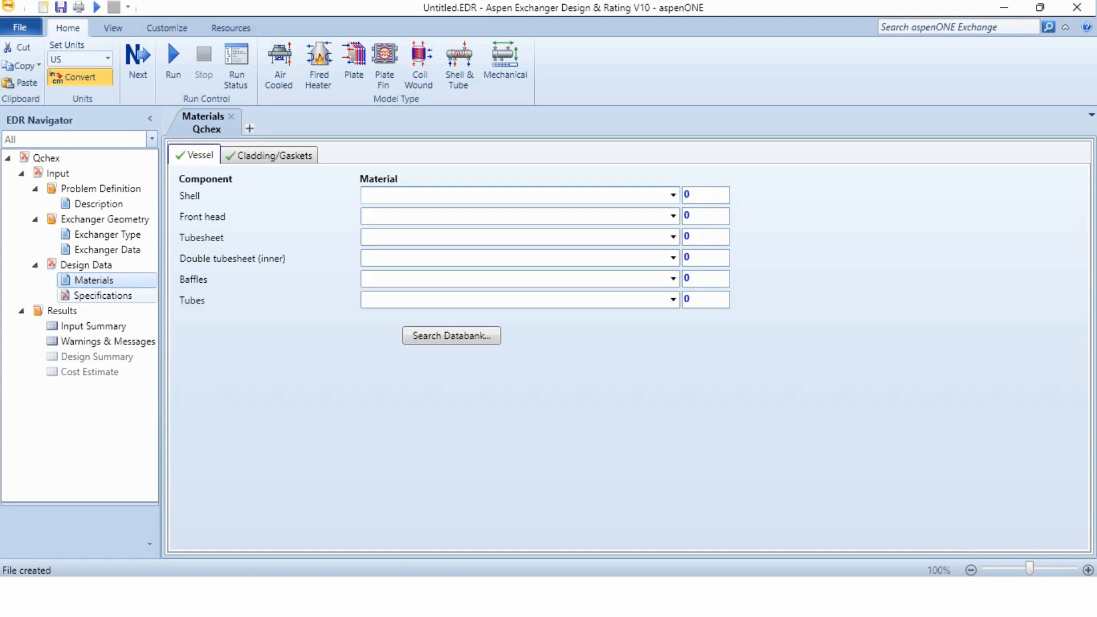
In the design specifications, set the TEMA class to B - chemical service
{"action": "left_click", "coordinate": [102, 296]}
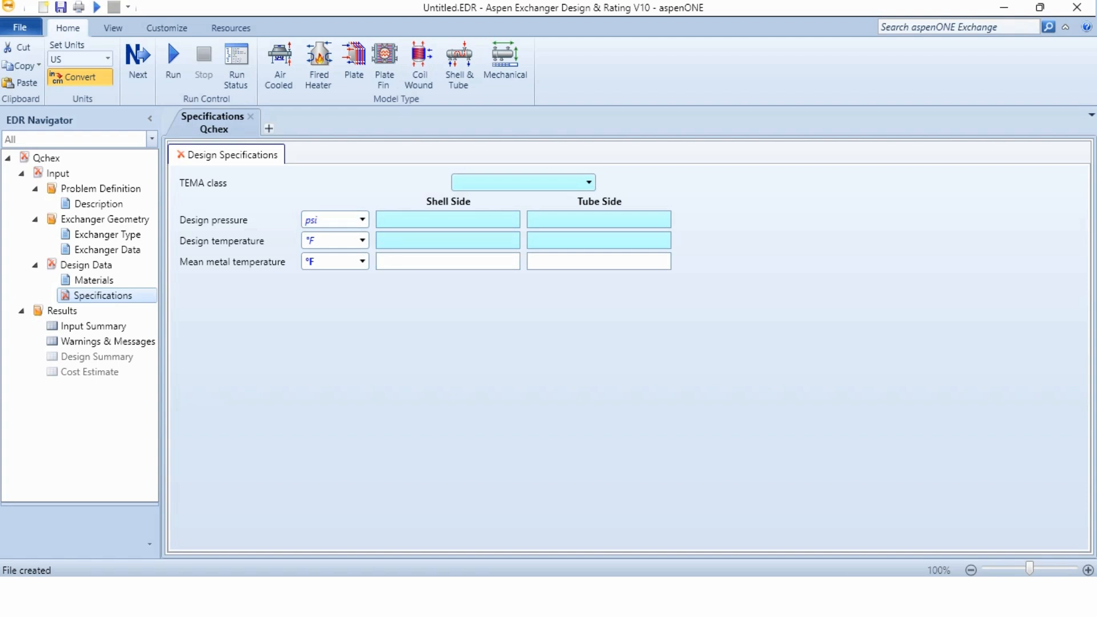
{"action": "left_click", "coordinate": [588, 182]}
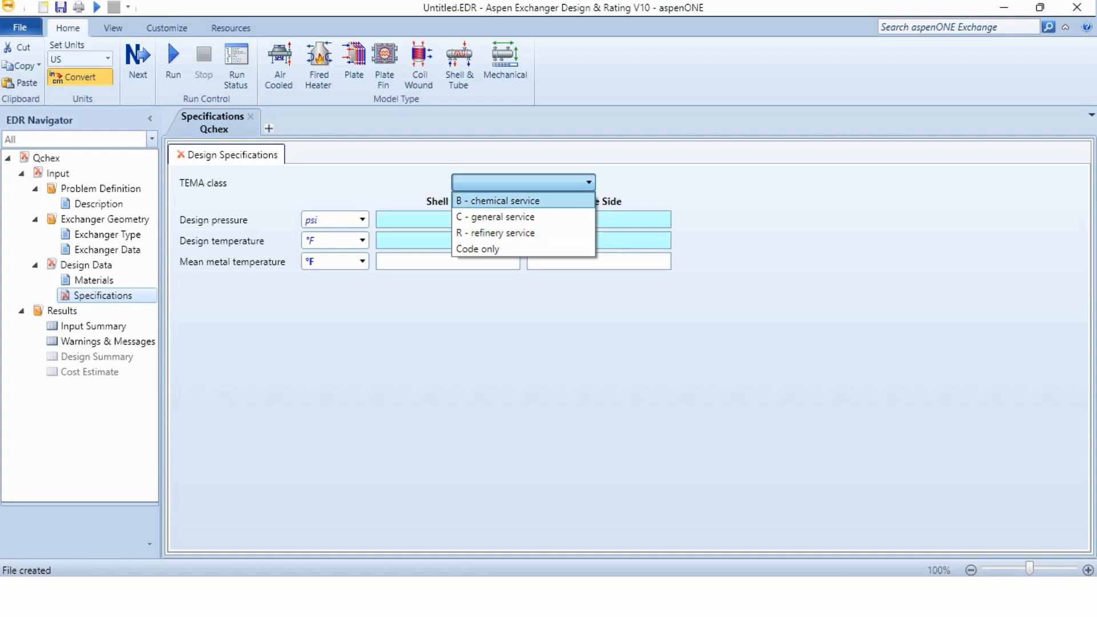
{"action": "left_click", "coordinate": [499, 201]}
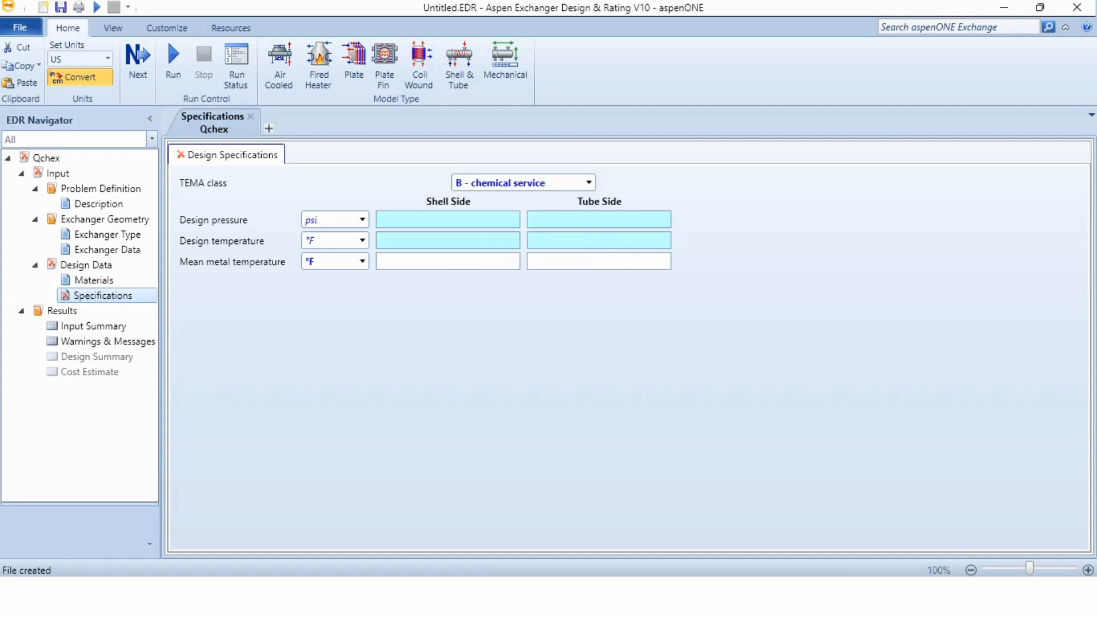
Set the design pressure to 300 psi on the shell side and 400 psi on the tube side
{"action": "left_click", "coordinate": [392, 221]}
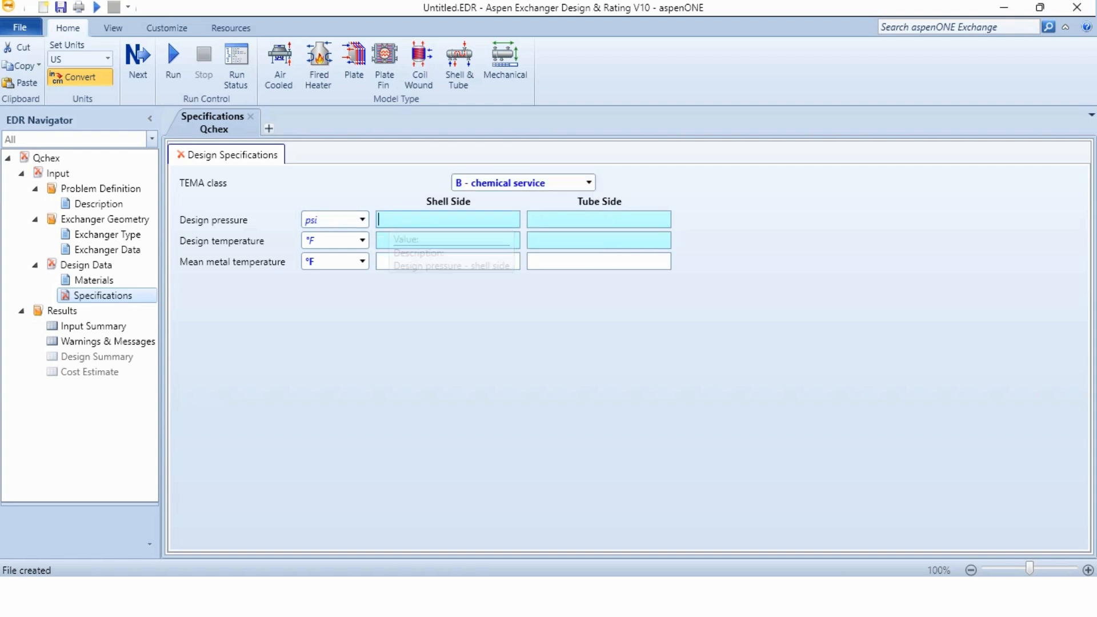
{"action": "type", "text": "300"}
{"action": "key", "text": "Tab"}
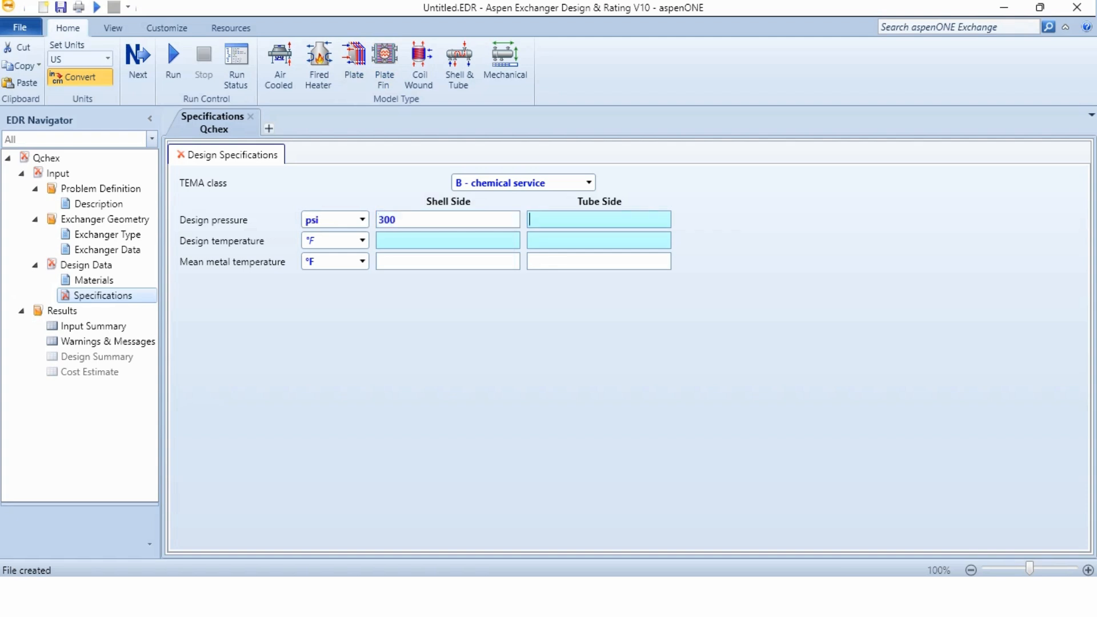
{"action": "type", "text": "400"}
{"action": "key", "text": "Tab"}
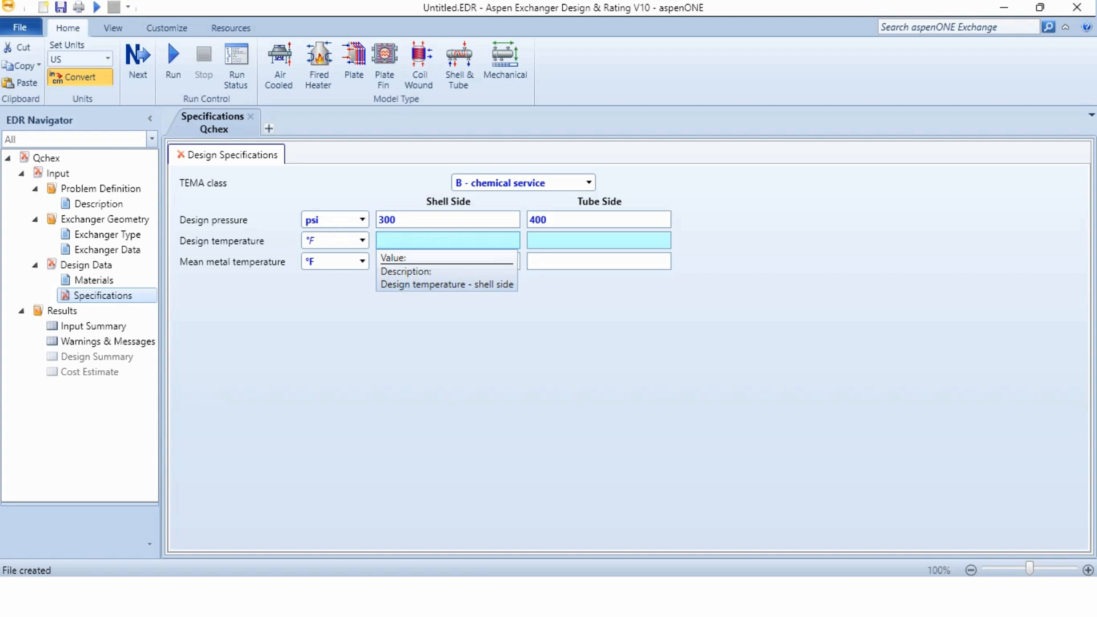
Set the design temperature to 250 °F on the shell side and 450 °F on the tube side
{"action": "type", "text": "250"}
{"action": "key", "text": "Tab"}
{"action": "type", "text": "450"}
{"action": "key", "text": "Tab"}
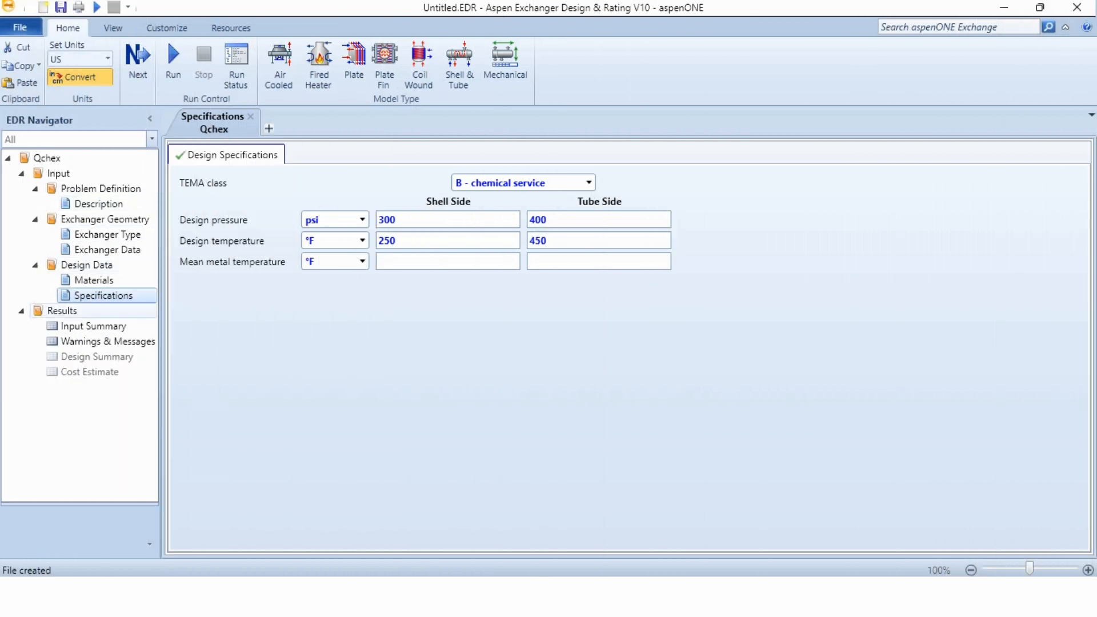
Run the exchanger calculation and review its results in the design summary and the cost estimate
{"action": "left_click", "coordinate": [173, 63]}
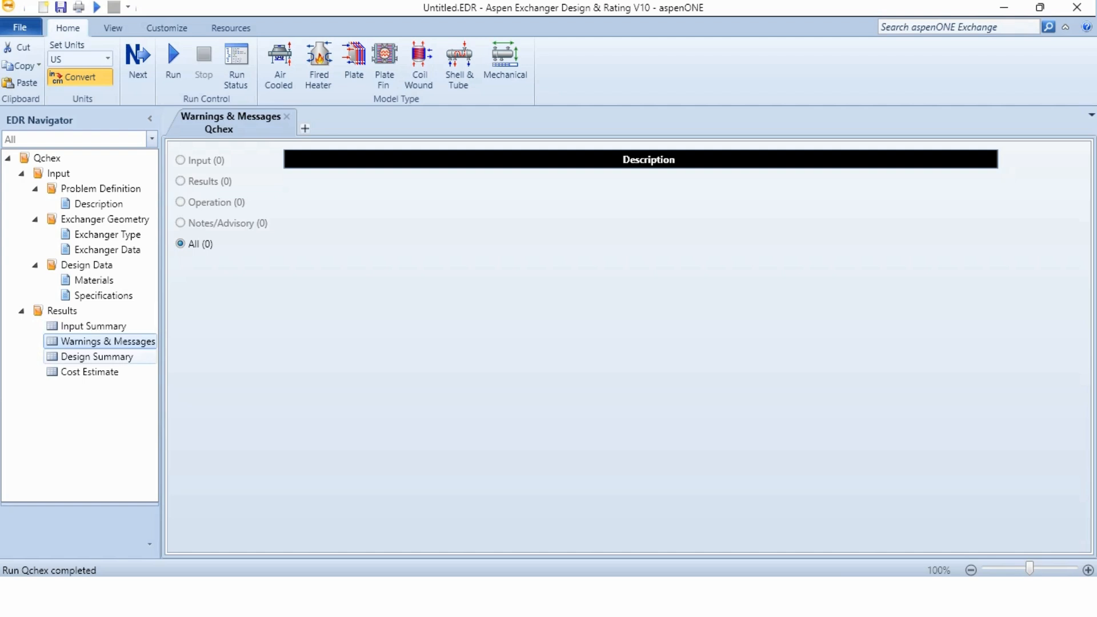
{"action": "left_click", "coordinate": [97, 357]}
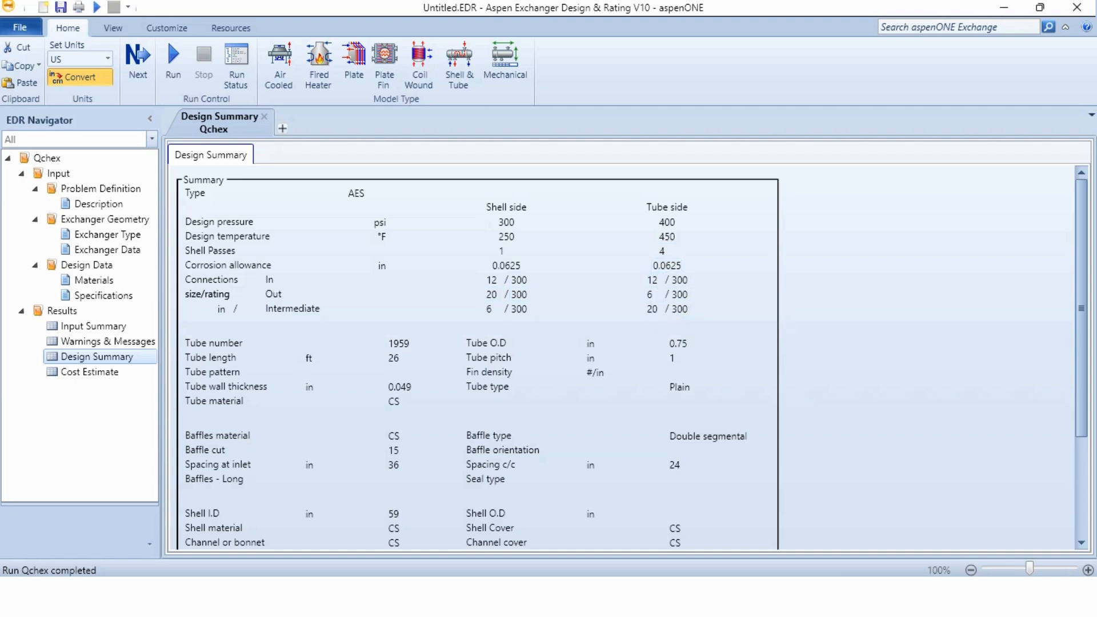
{"action": "scroll", "coordinate": [629, 357], "scroll_direction": "down", "scroll_amount": 5}
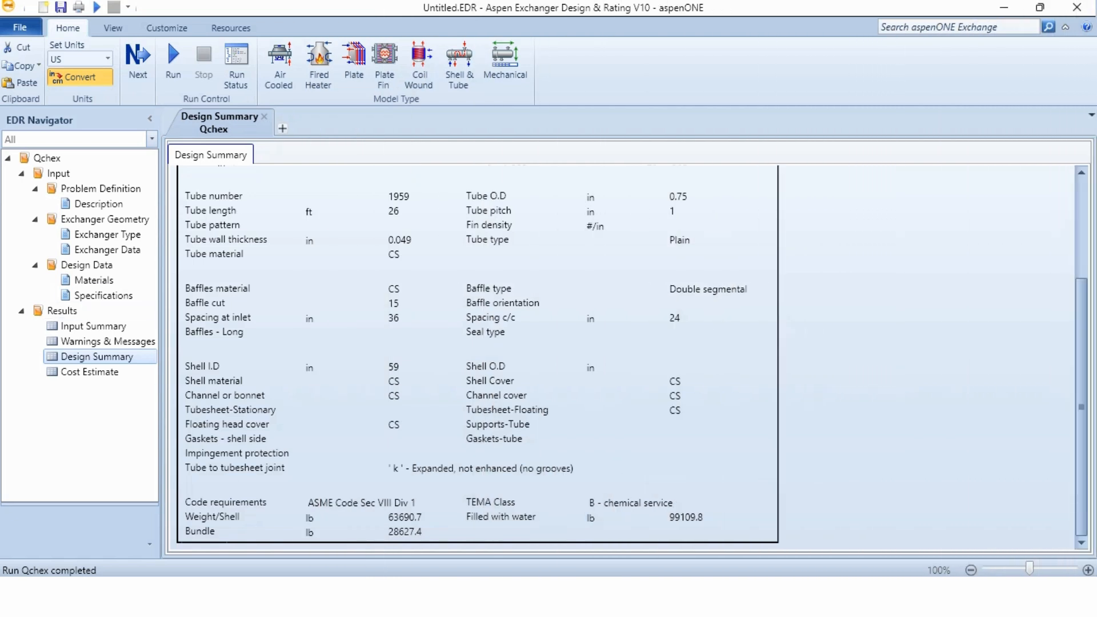
{"action": "left_click", "coordinate": [89, 372]}
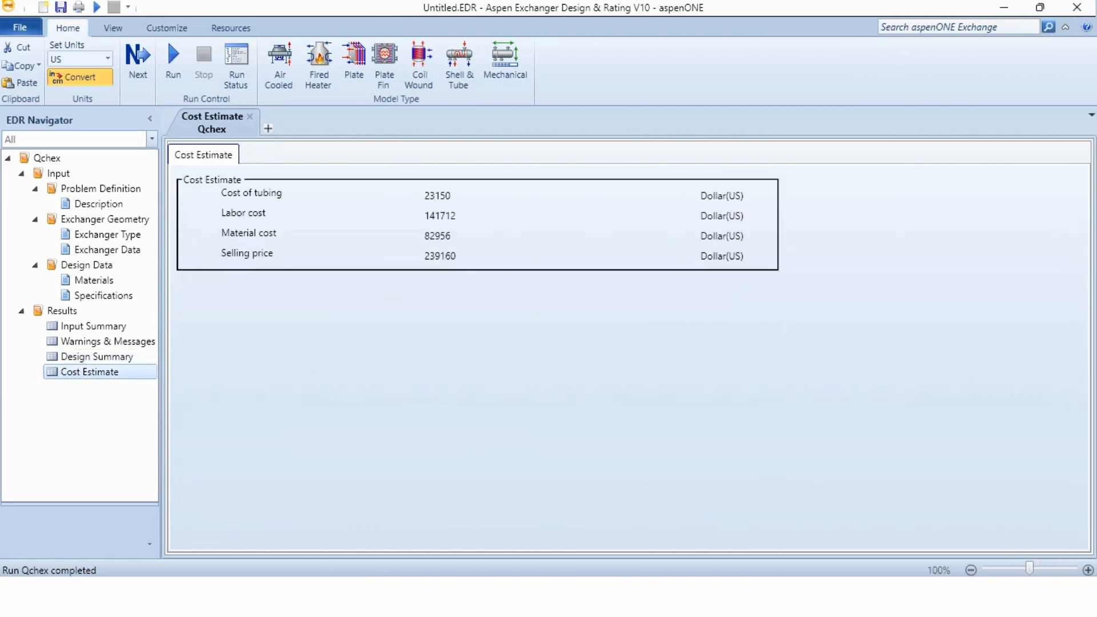